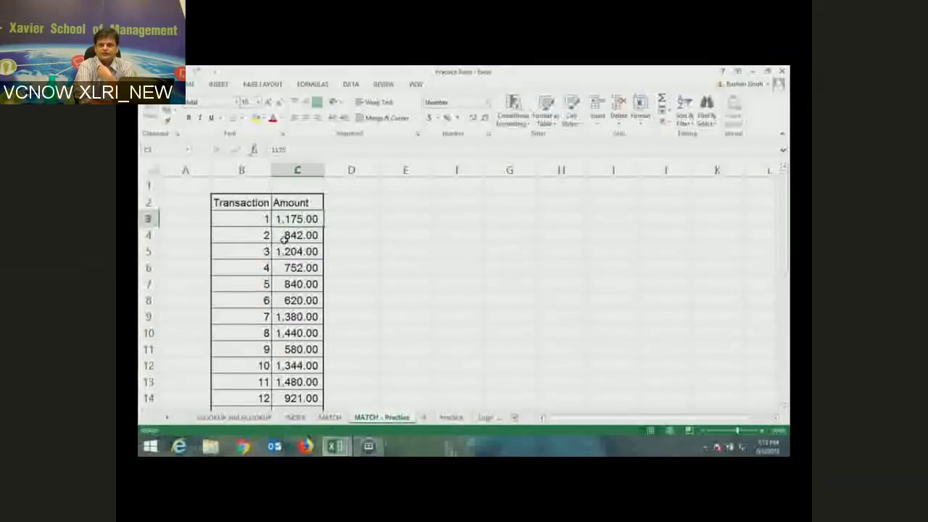
- Mark out D2:D13 beside the Amount column for the Total Transaction Amount heading and running totals
left_click(355, 203)
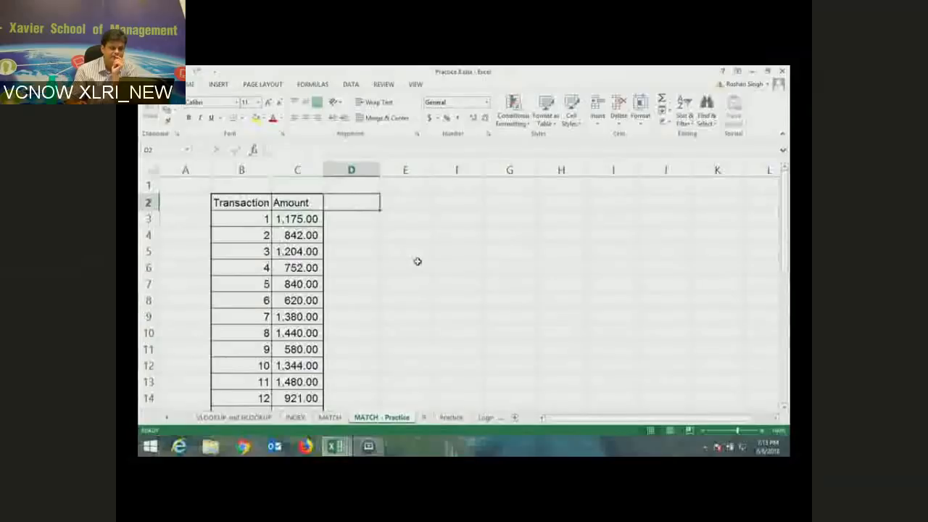
left_click(341, 219)
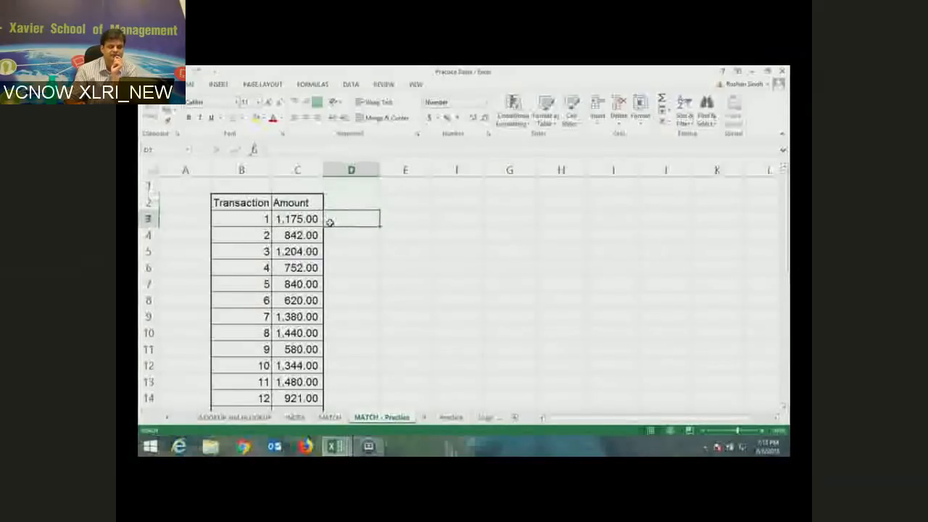
left_click(330, 239)
left_click(353, 254)
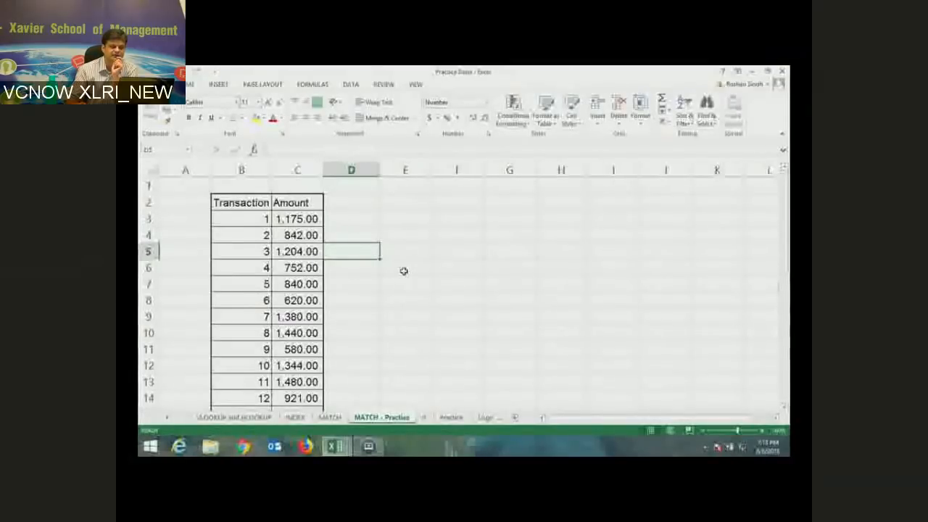
left_click_drag(351, 203, 365, 375)
left_click(360, 203)
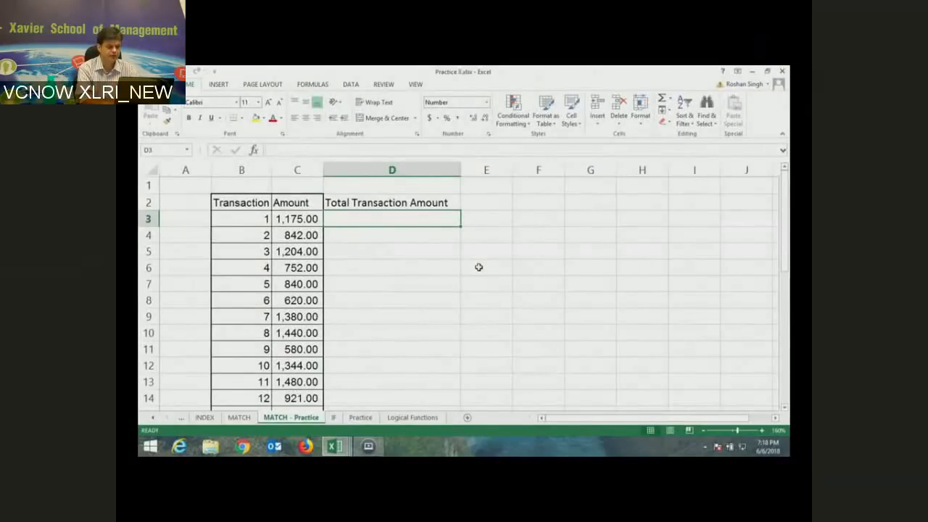
type("=")
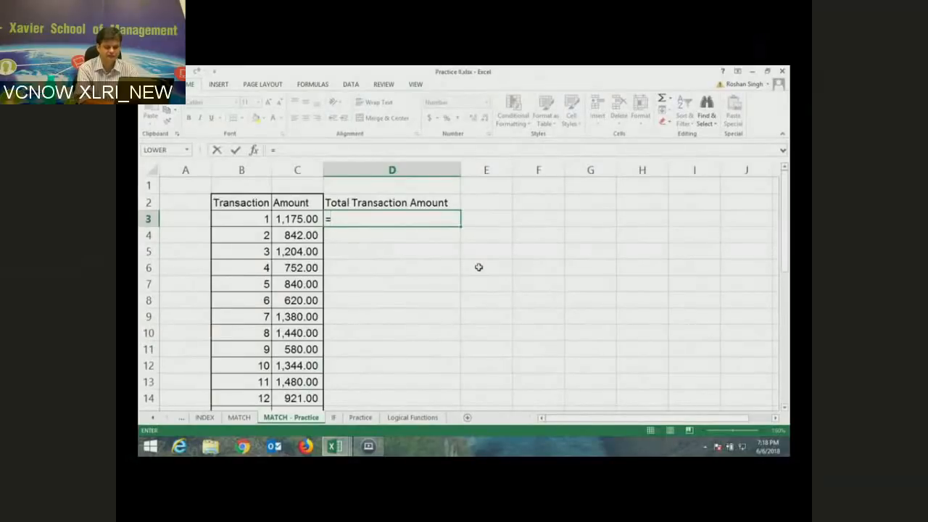
key("Left")
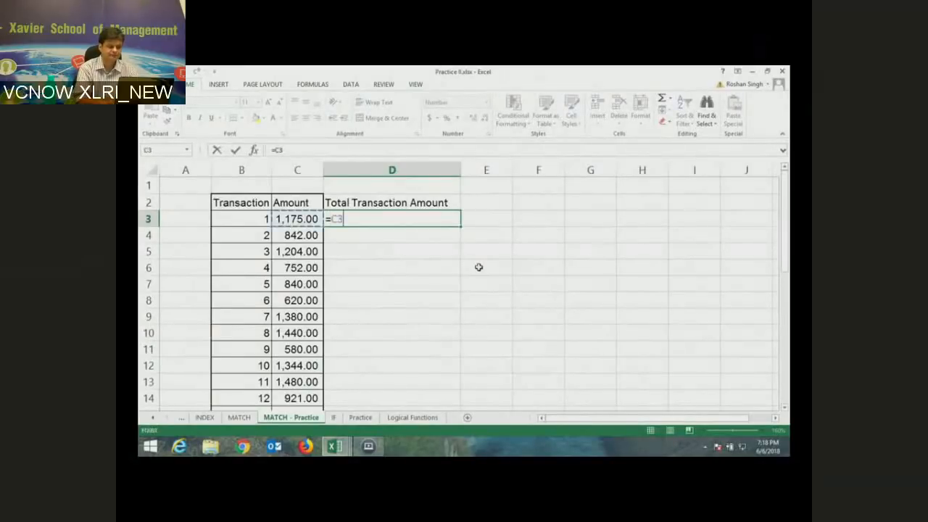
key("Return")
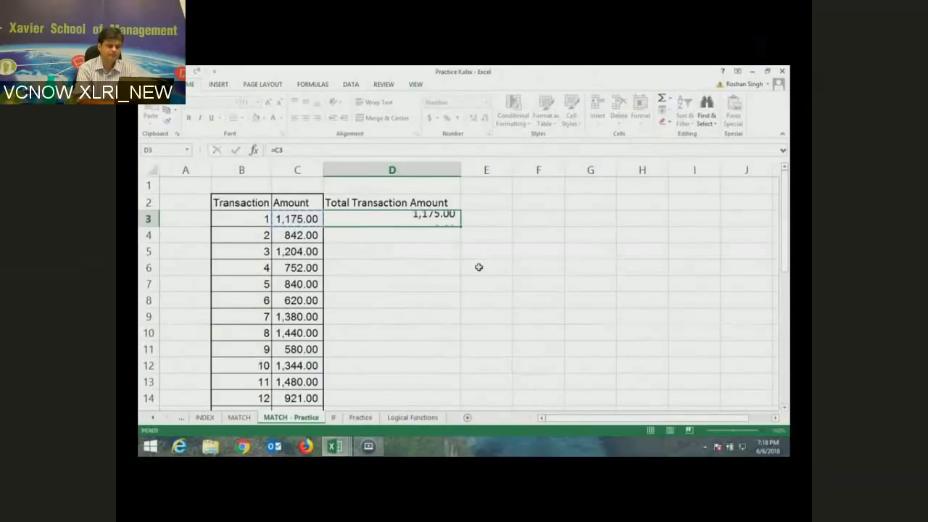
type("=")
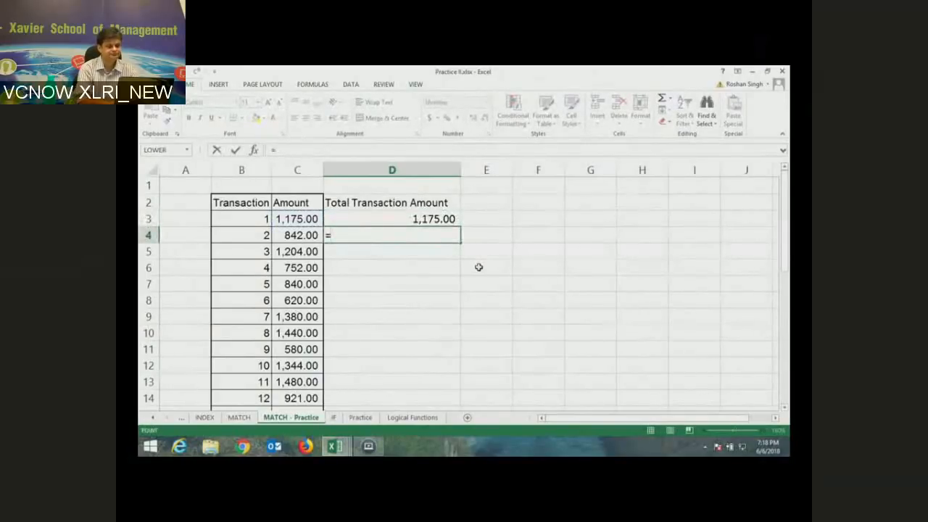
key("Up")
type("+")
key("Left")
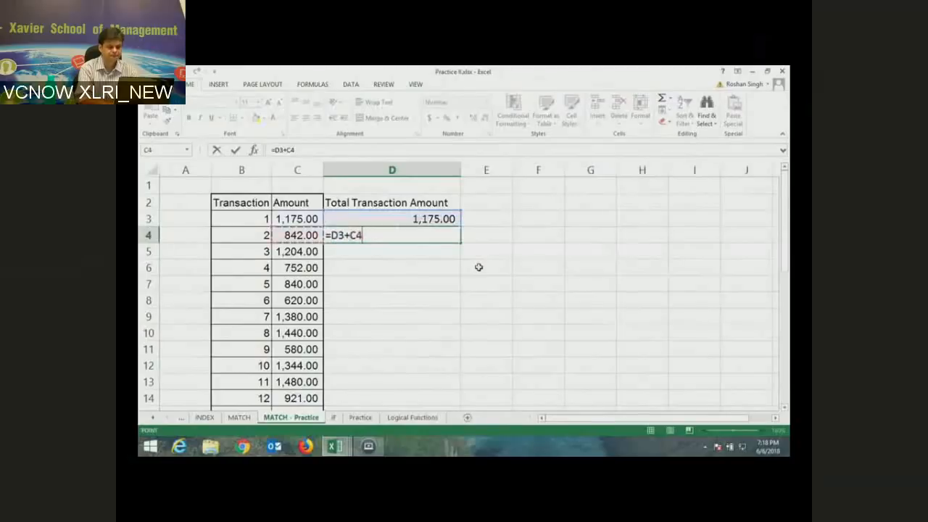
key("Return")
key("Up")
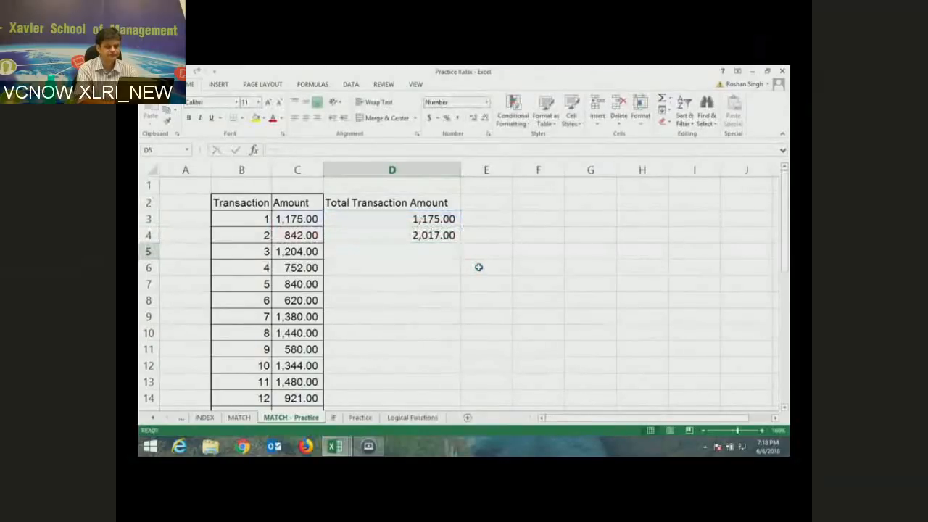
key("ctrl+grave")
key("Up")
key("Up")
key("Up")
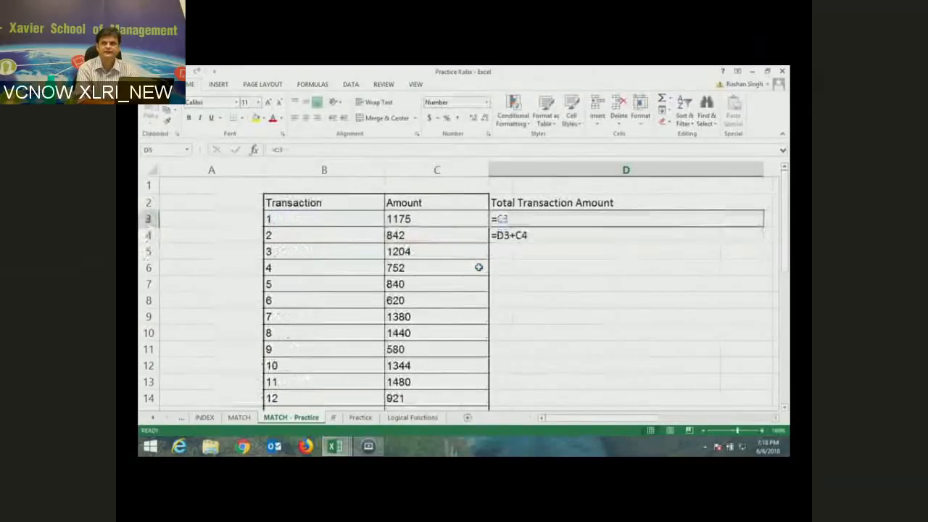
key("Down")
key("Down")
key("Down")
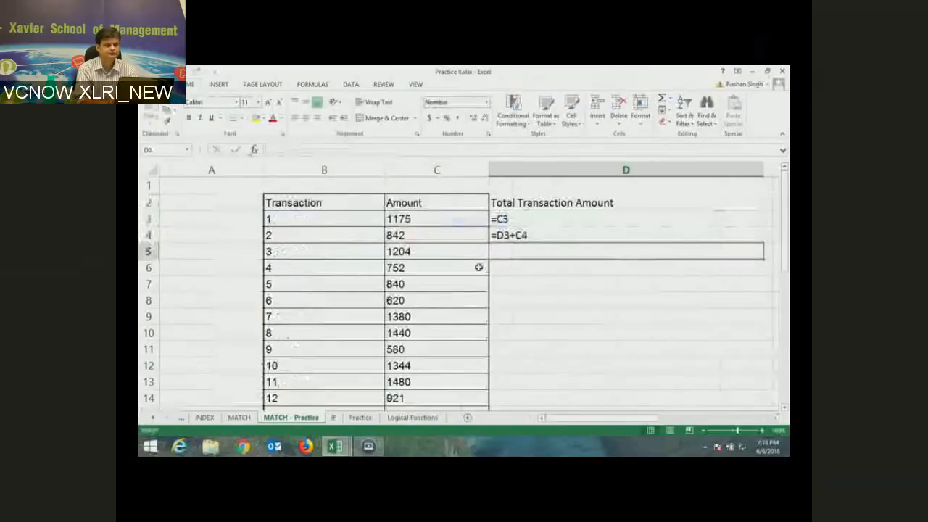
scroll(478, 267, "right", 2)
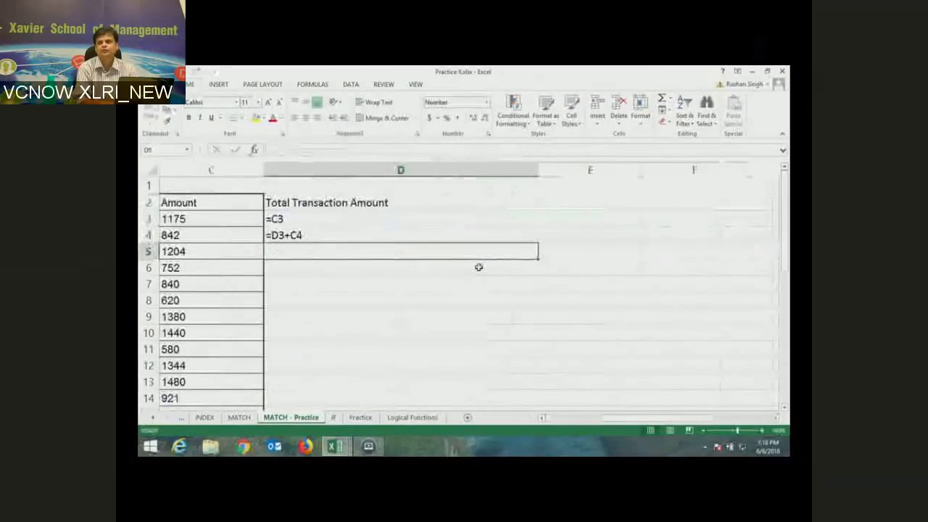
key("Up")
key("Up")
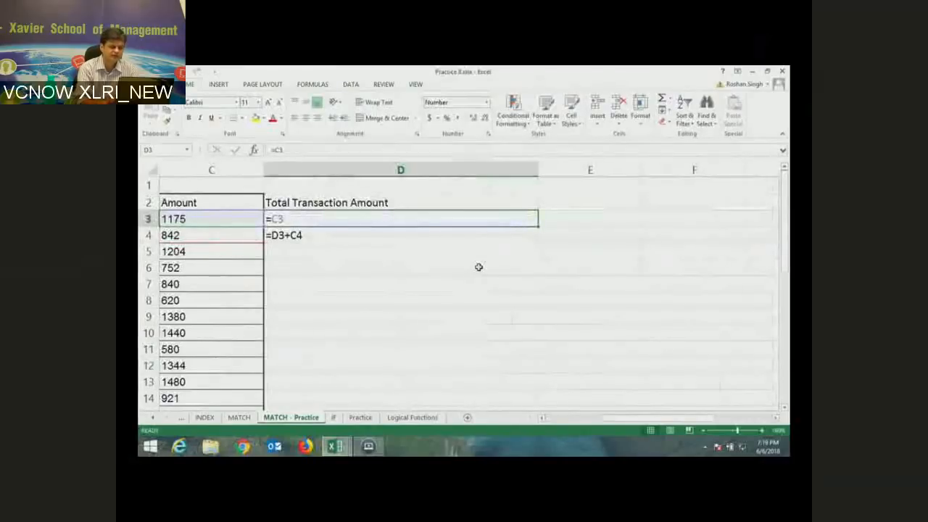
key("Left")
key("ctrl+grave")
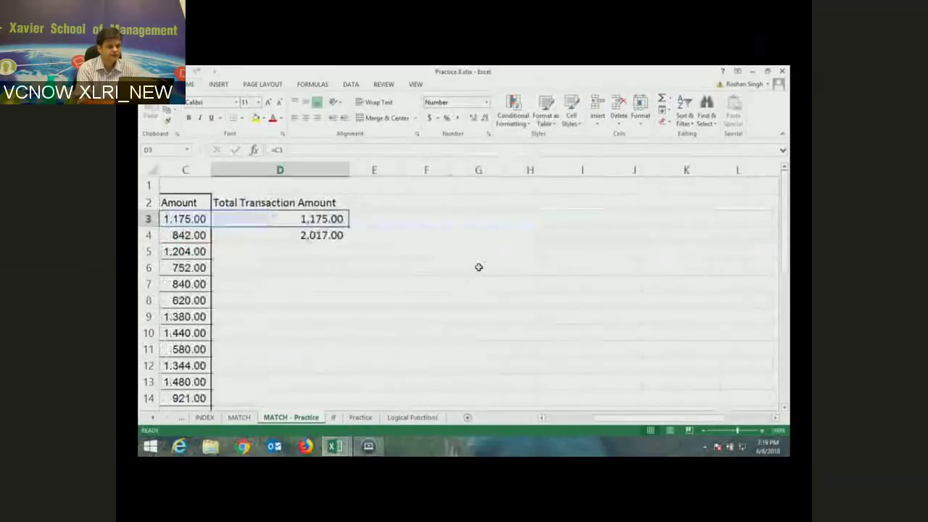
key("Left")
key("Right")
key("Right")
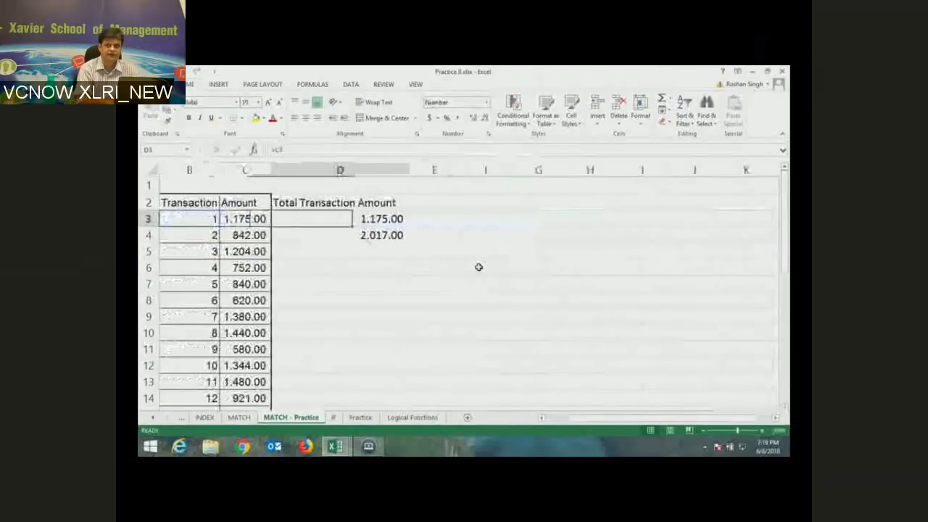
key("Delete")
key("Down")
key("Delete")
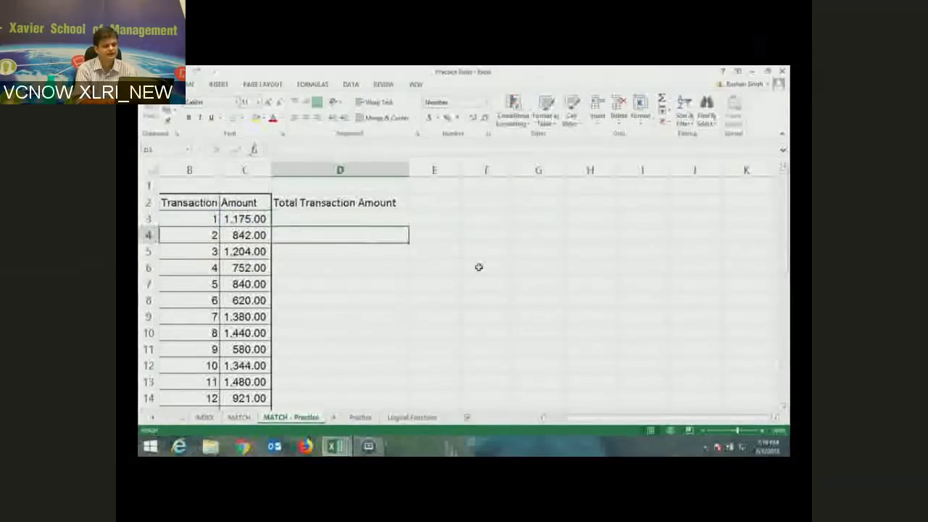
- Enter =C3 in D3 so the running total starts at 1,175.00
left_click(478, 267)
key("Up")
key("Up")
key("Up")
key("Left")
key("Left")
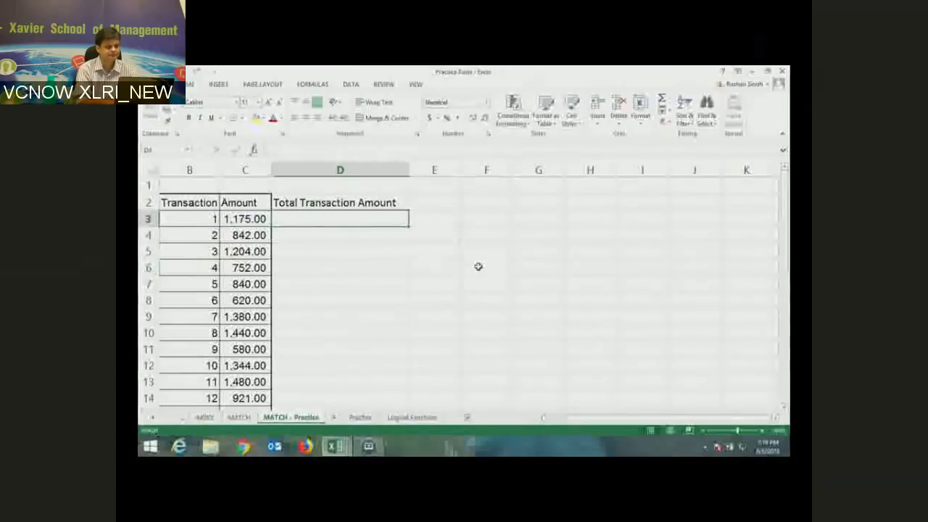
type("=")
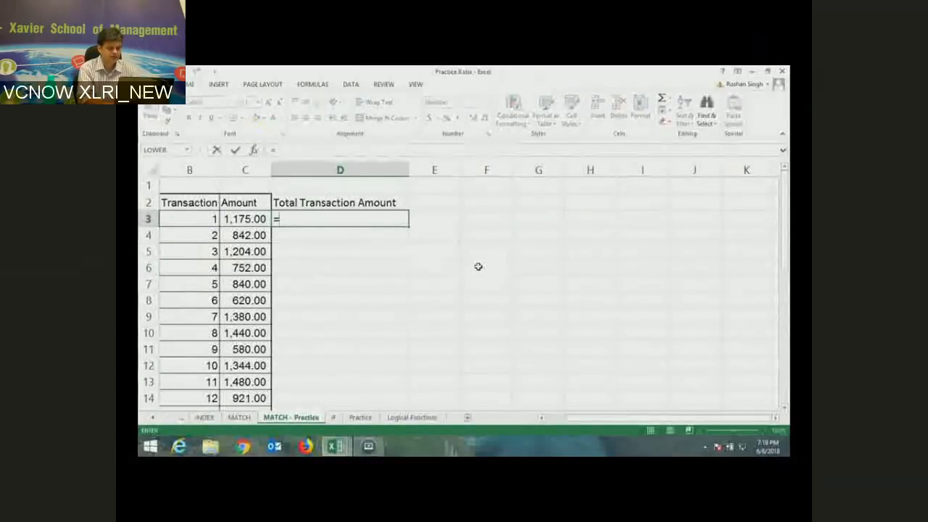
type("sum")
key("BackSpace")
key("BackSpace")
key("BackSpace")
key("BackSpace")
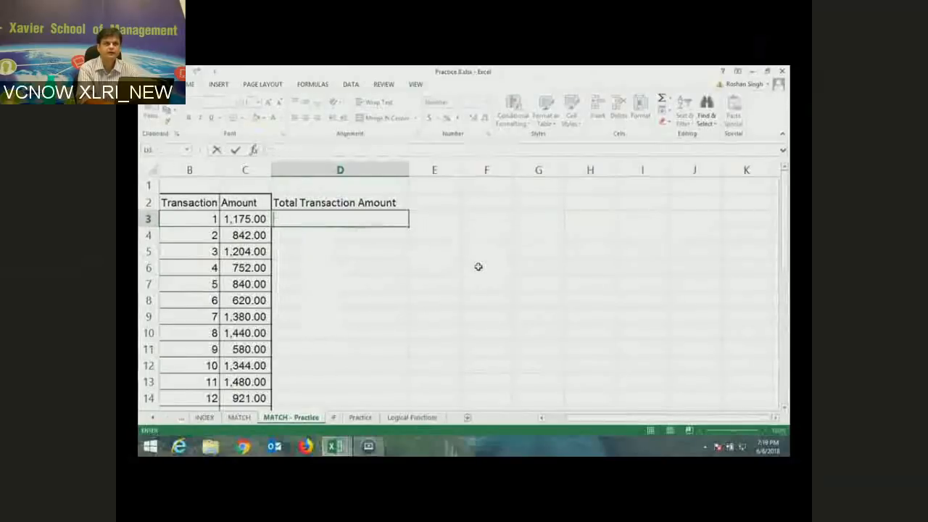
key("Return")
key("Up")
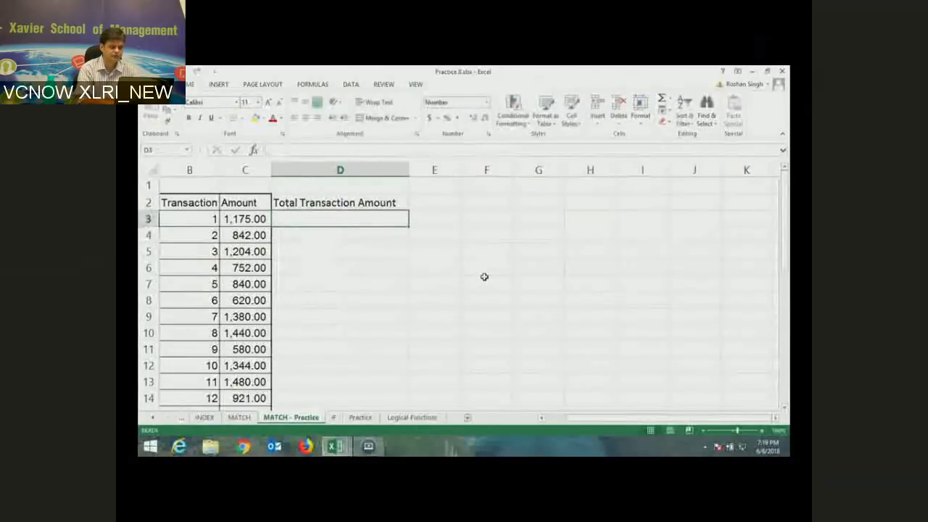
type("=C3")
key("Return")
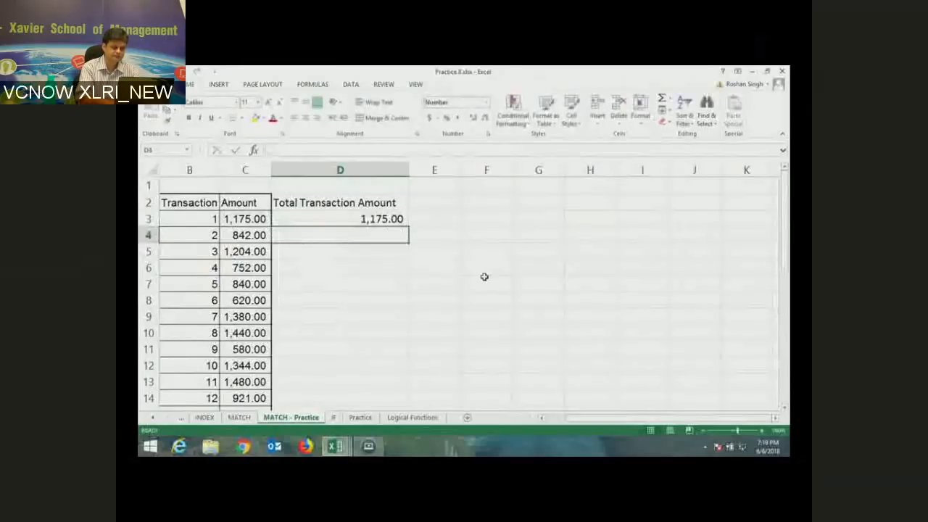
- Enter =D3+C4 in D4 for 2,017.00, toggling Show Formulas on and off to check it
type("=")
key("Up")
type("+")
key("Left")
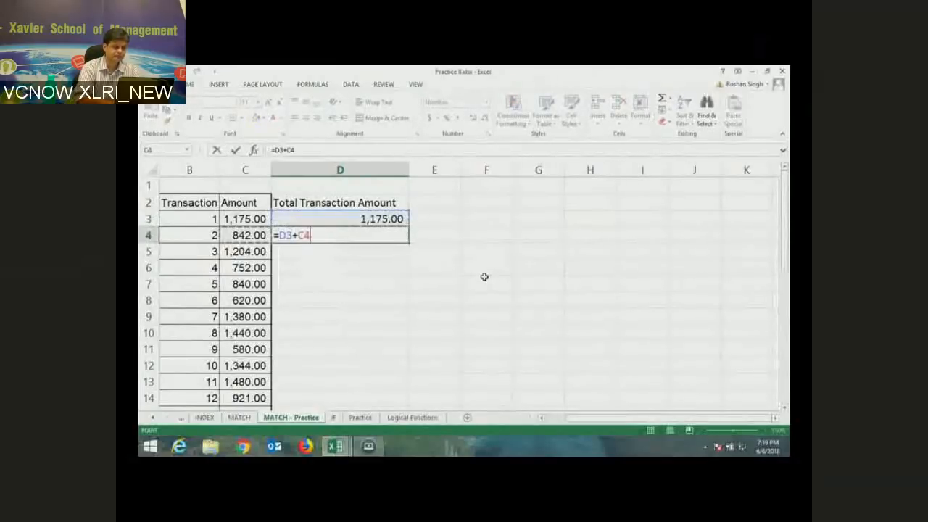
key("Return")
key("ctrl+grave")
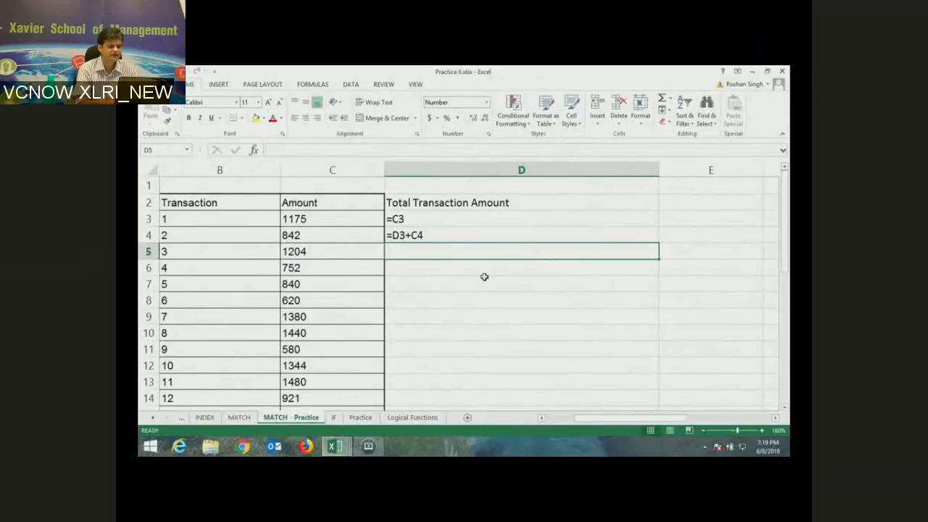
key("ctrl+grave")
key("Up")
key("Up")
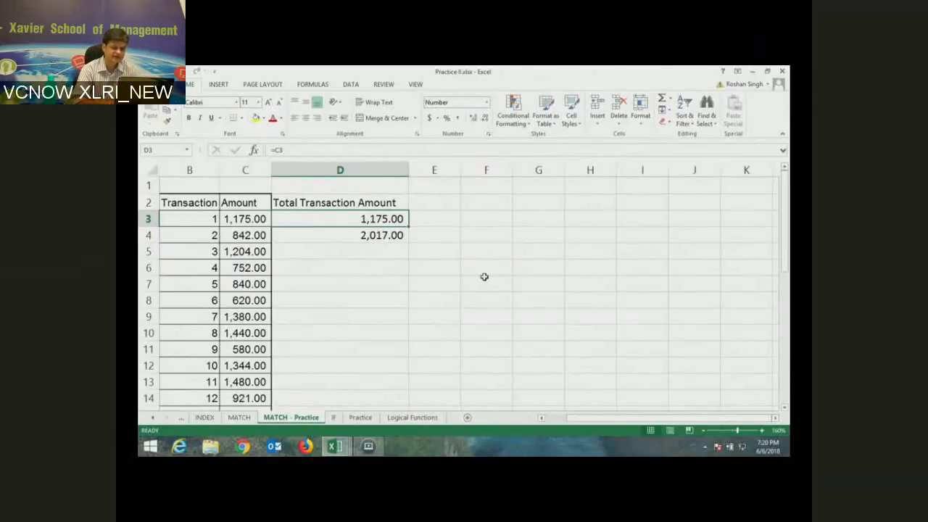
- Replace D3:D4 with =SUM(C$3:C3) in D3 and fill it down column D to 12,578.00
key("shift+Down")
key("Delete")
key("shift+Up")
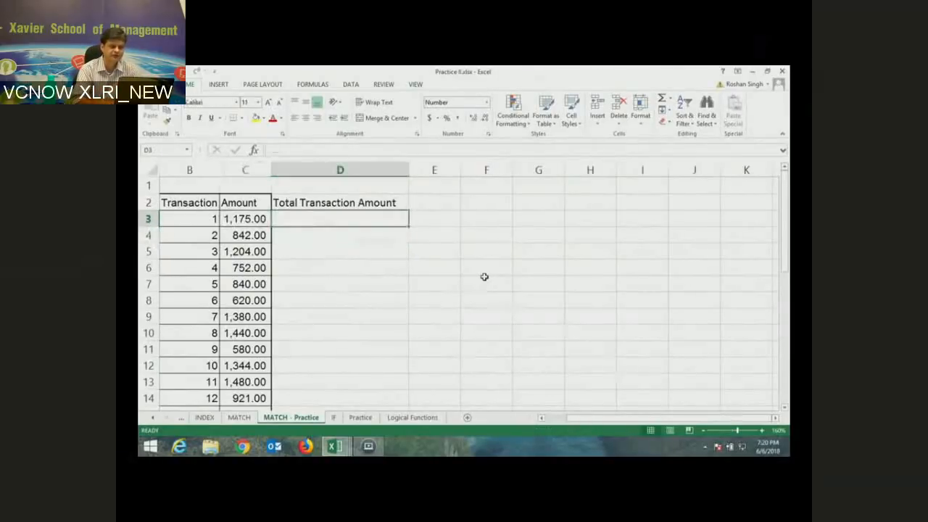
type("=sum(")
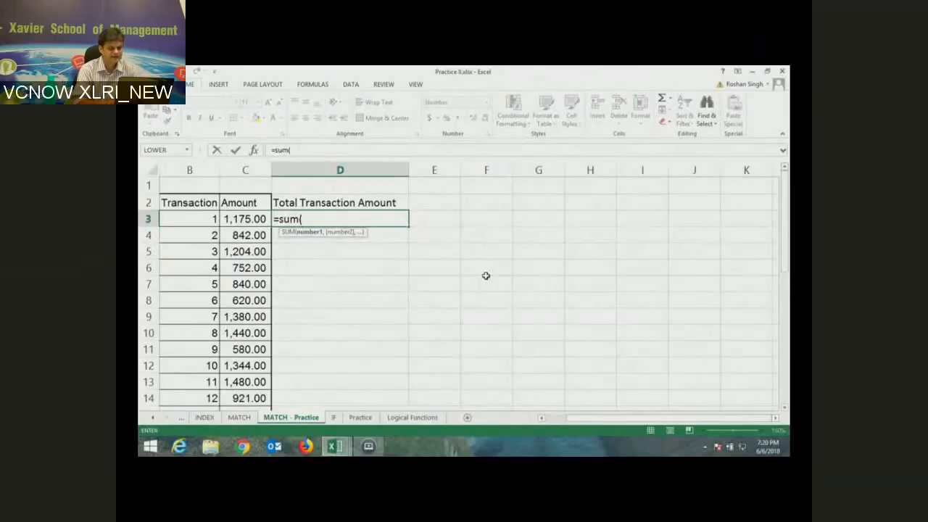
type("c$3:")
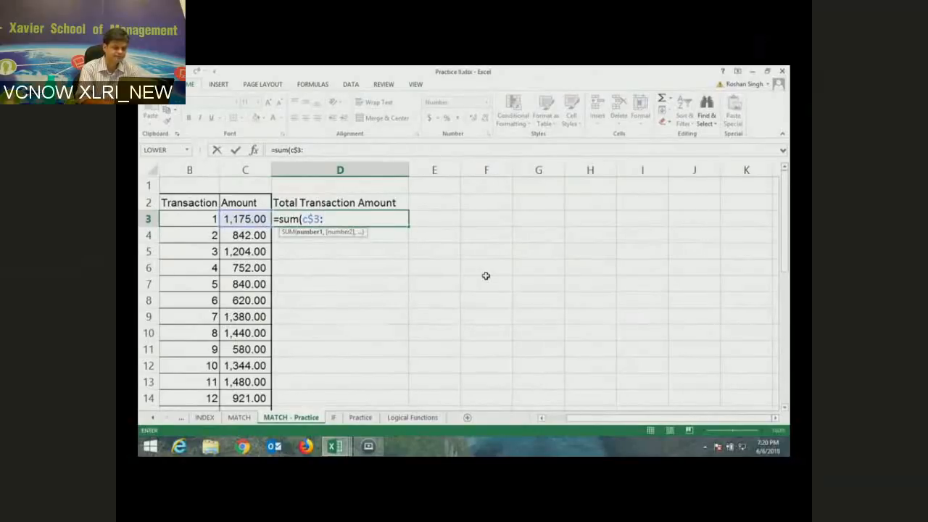
type("c3)")
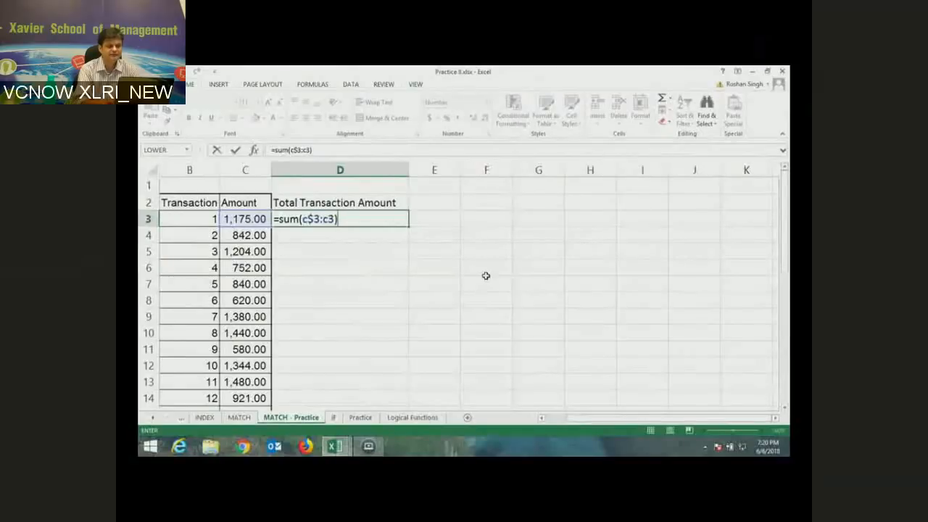
key("Return")
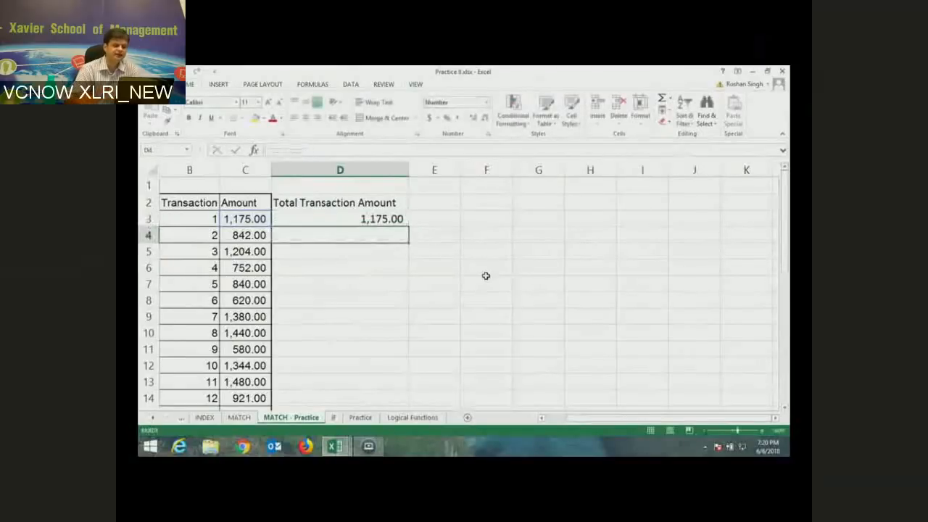
left_click(378, 217)
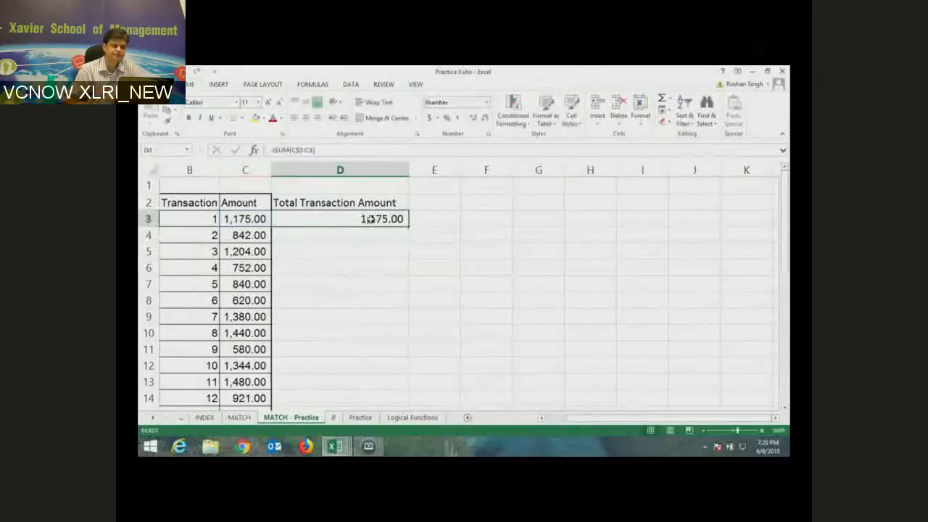
double_click(409, 228)
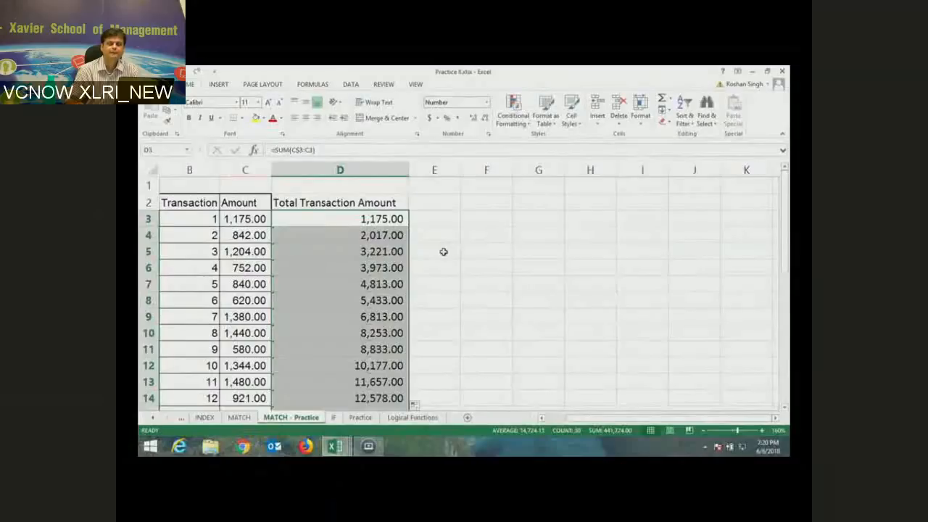
left_click(368, 217)
double_click(367, 217)
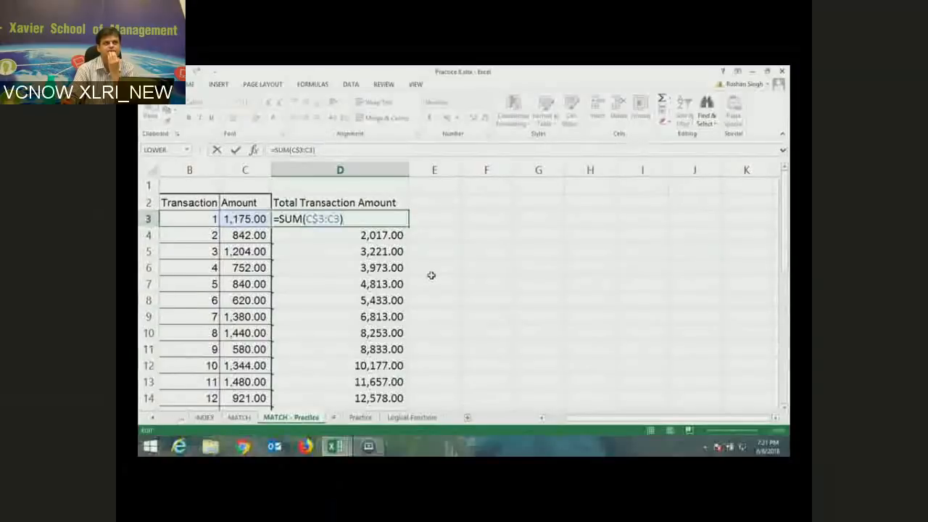
key("Return")
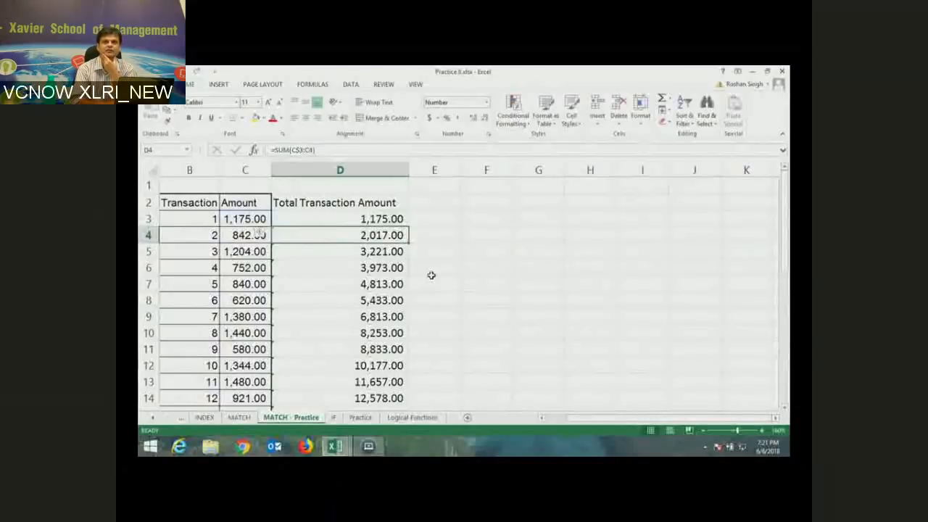
key("F2")
left_click(431, 276)
key("Up")
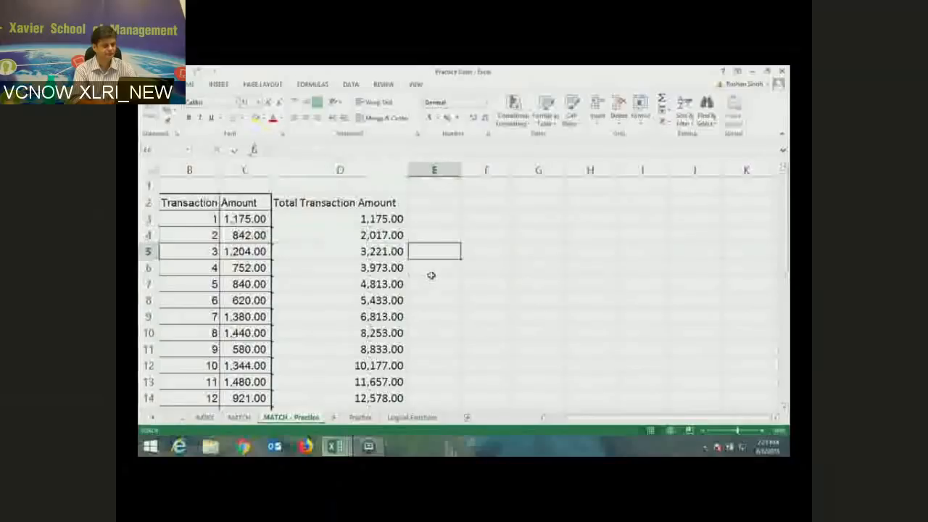
key("Up")
key("Left")
key("F2")
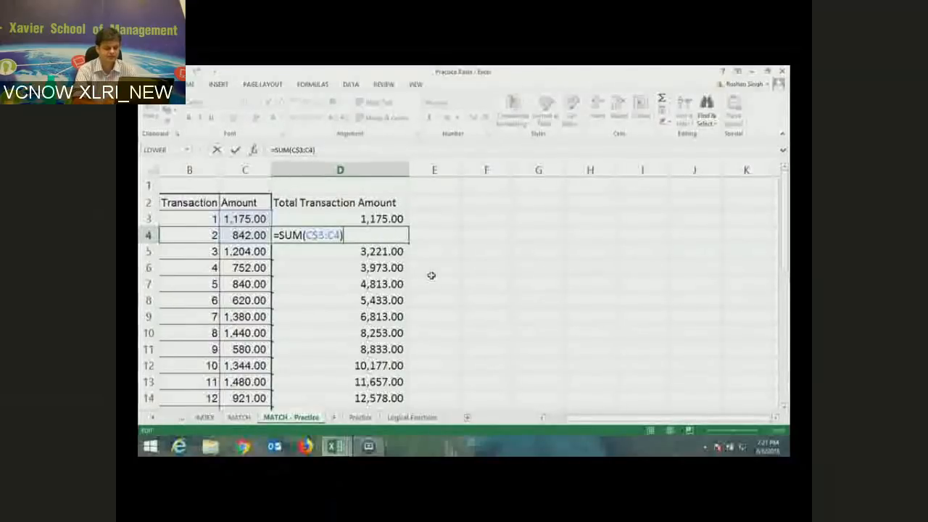
key("Return")
key("Up")
key("Up")
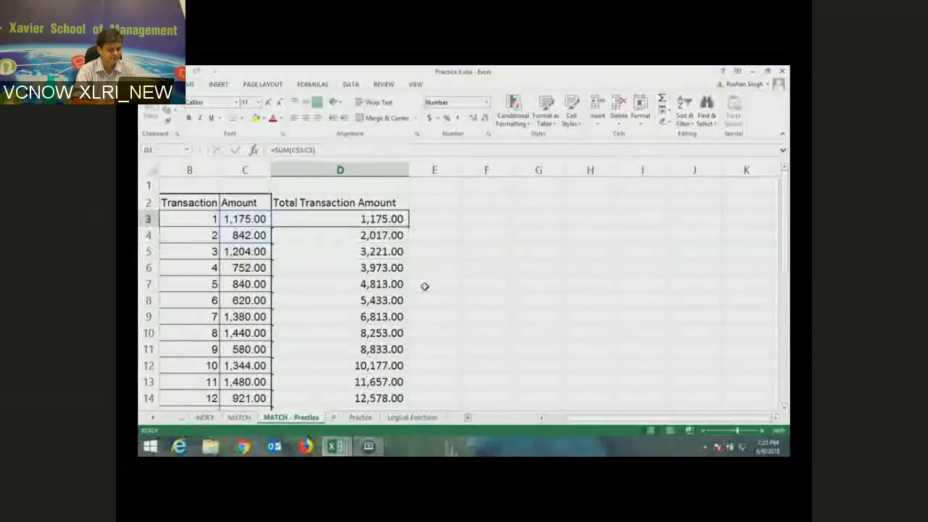
key("F2")
key("Escape")
key("Right")
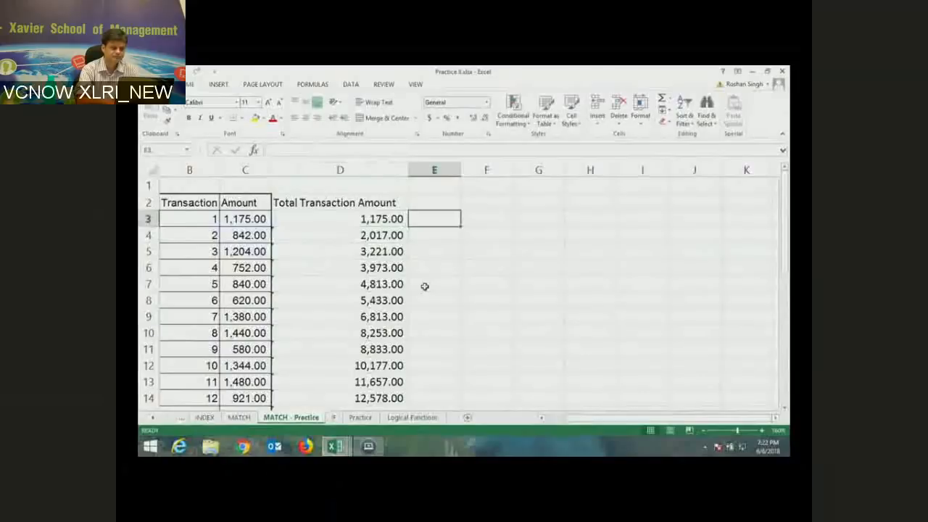
- Enter =C3 in E3 and =E3+C4 in E4 for 2,017.00, then show formulas
type("=")
key("Left")
key("Left")
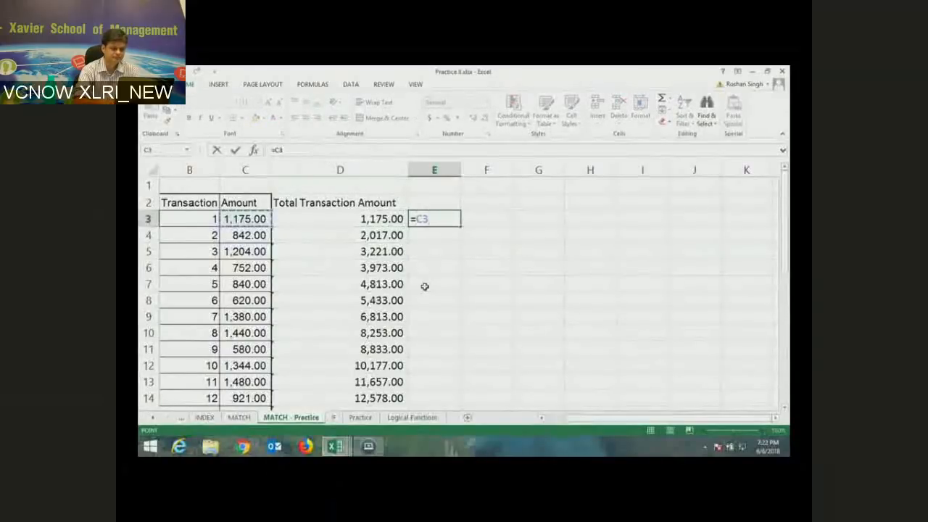
key("Return")
type("=")
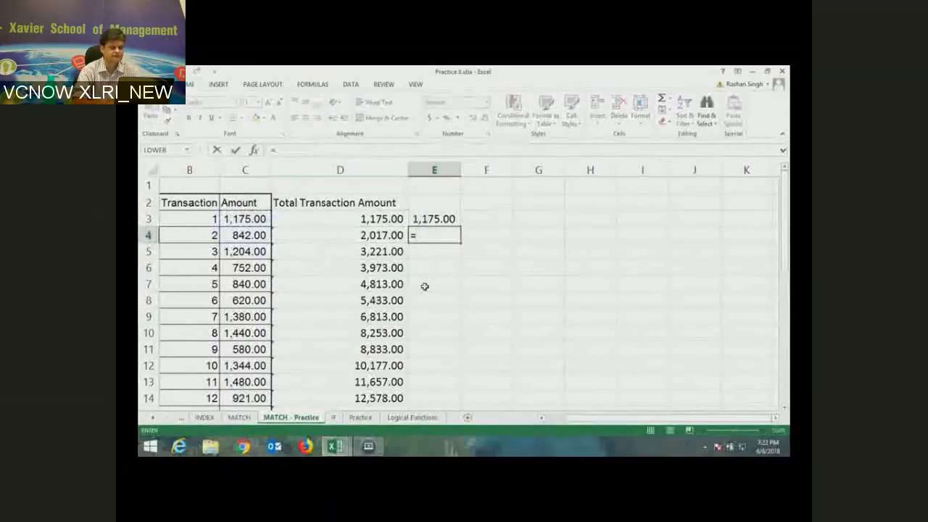
key("Up")
type("+")
key("Left")
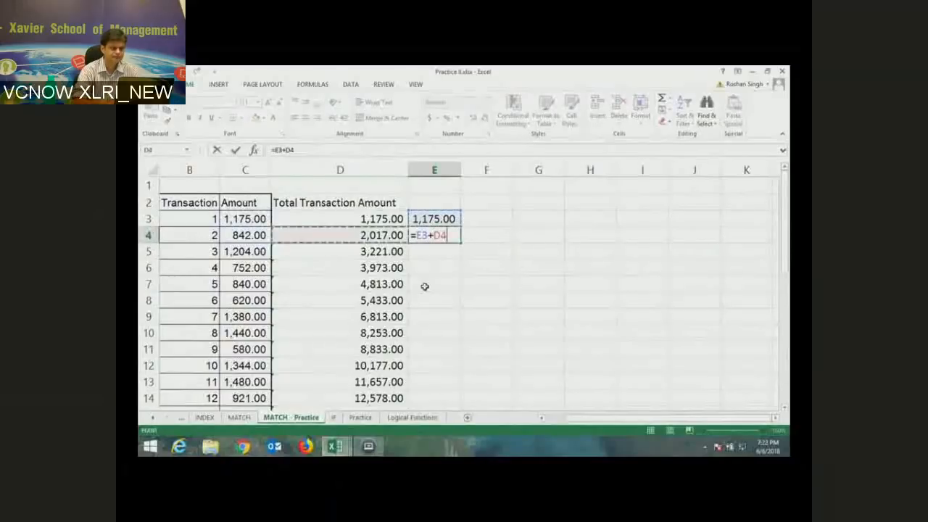
key("Left")
key("Return")
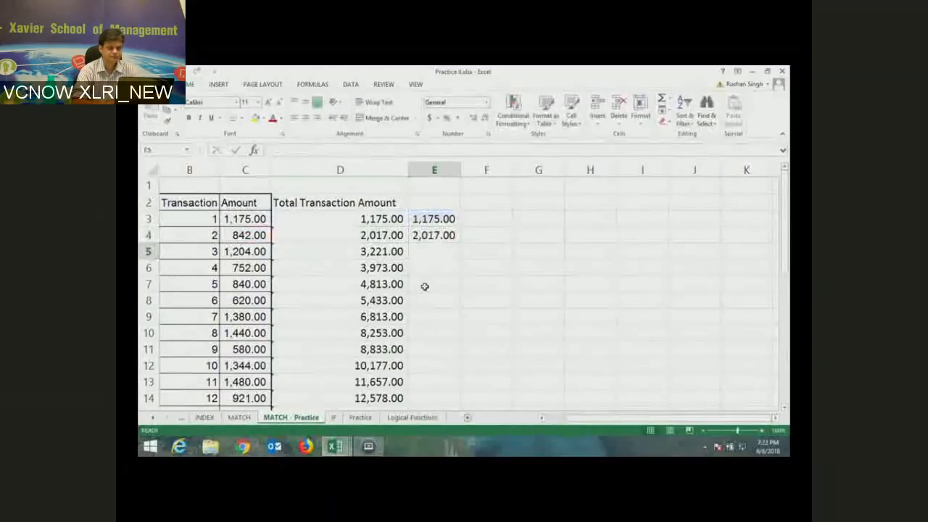
key("ctrl+grave")
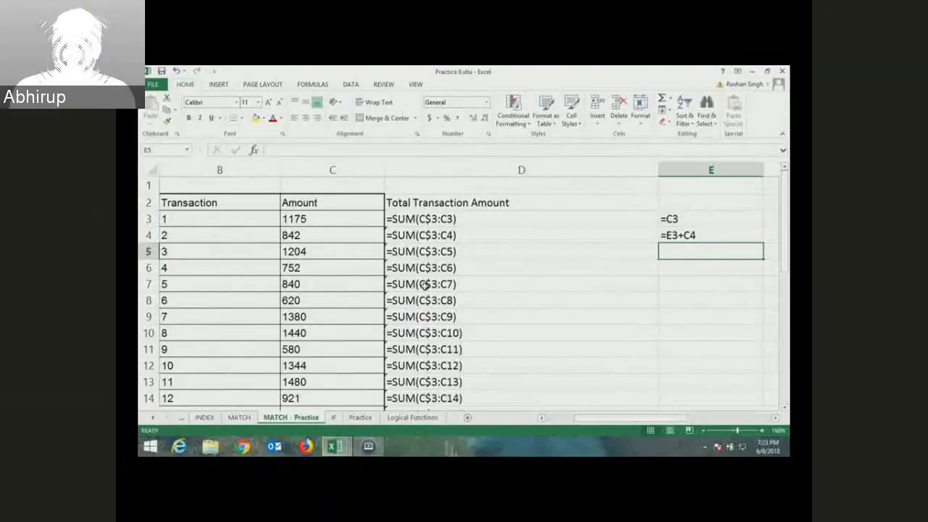
- Turn Show Formulas off and open D3's running-total formula in edit mode to explain it
key("ctrl+grave")
key("Up")
key("Up")
key("Left")
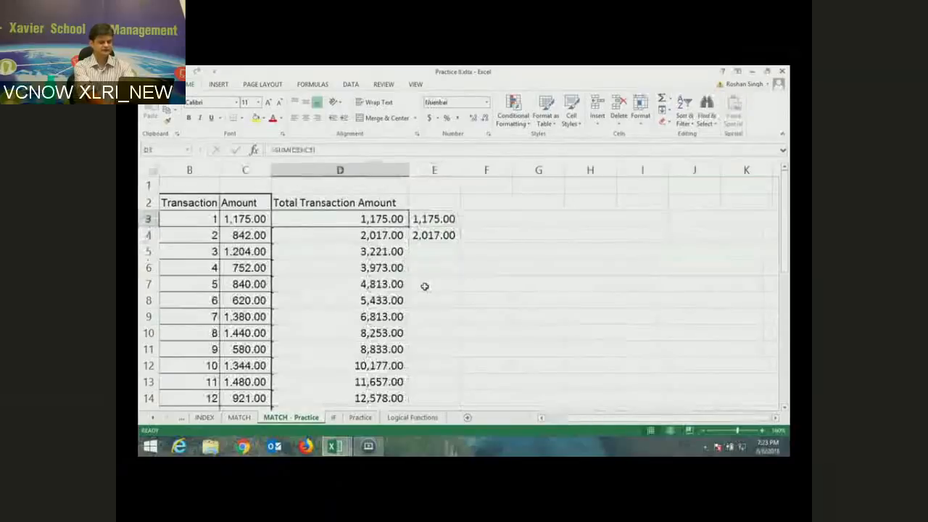
key("F2")
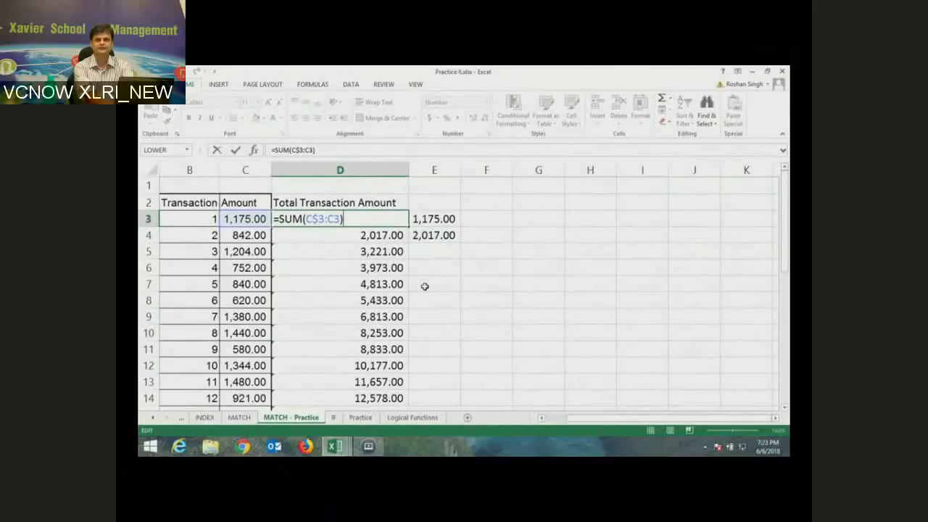
key("ctrl+Return")
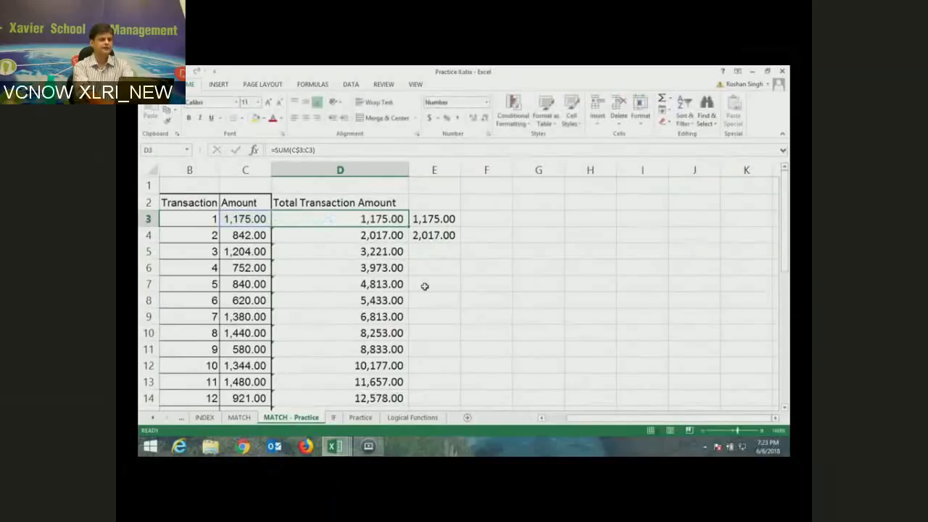
key("Right")
key("Right")
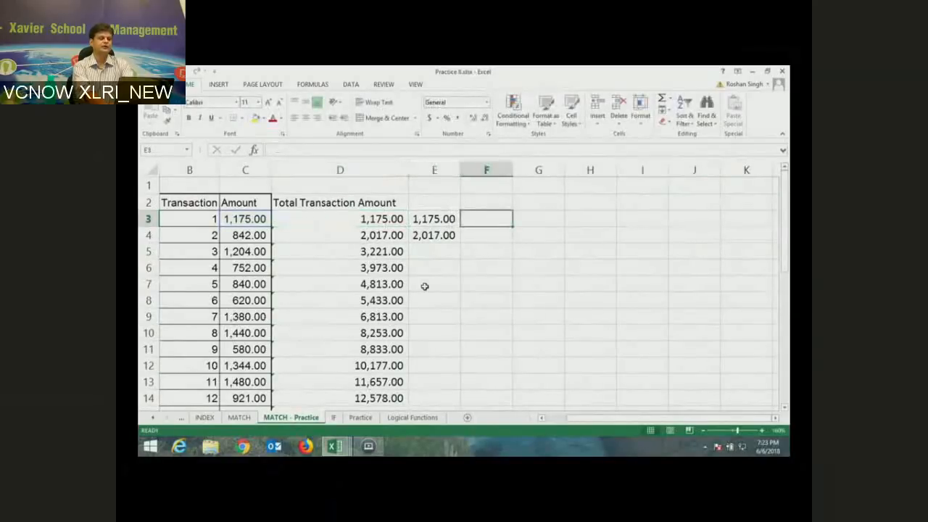
- Enter a target of 10000 in G2
key("Up")
key("Right")
type("10")
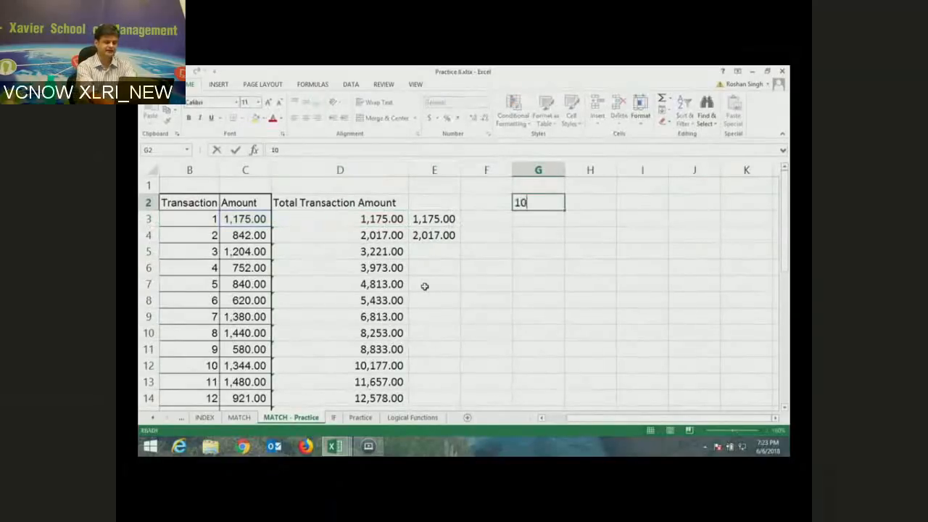
type("000")
key("Return")
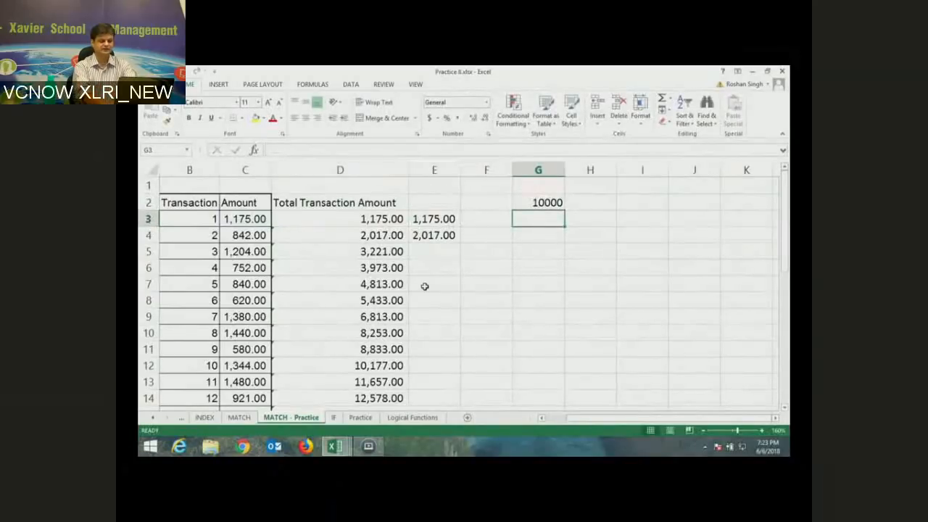
- In G4 enter =MATCH(G2,$D$3:$D$32,1), which returns 9
key("Down")
type("=mat")
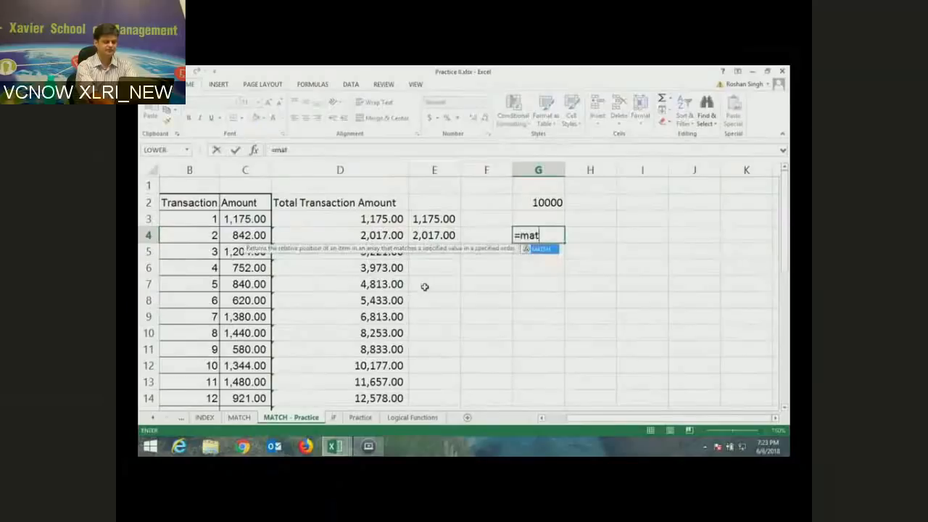
type("ch(")
key("Up")
key("Up")
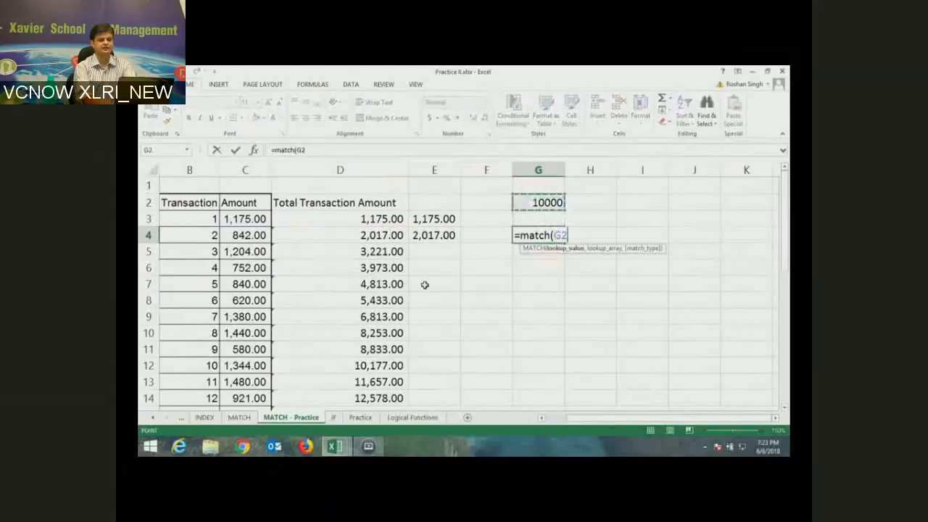
type(",")
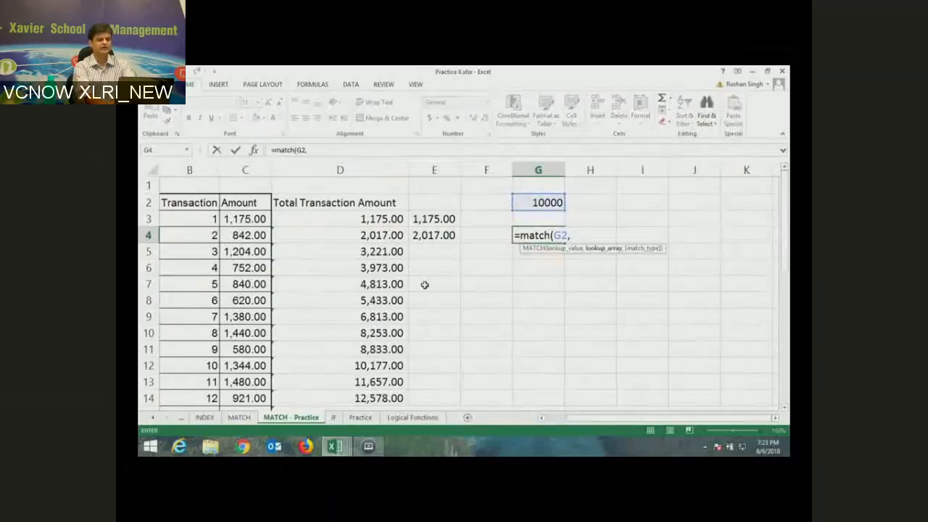
key("Left")
key("Left")
key("Left")
key("Up")
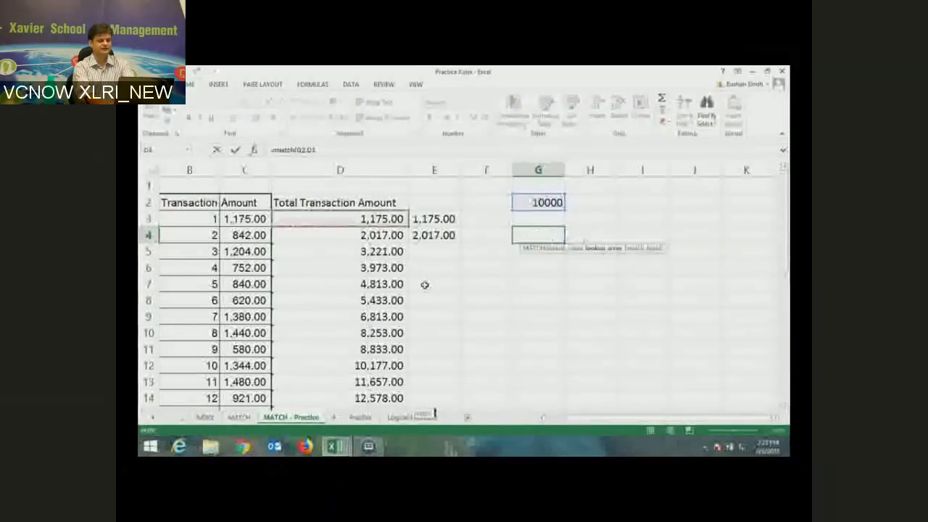
key("ctrl+shift+Down")
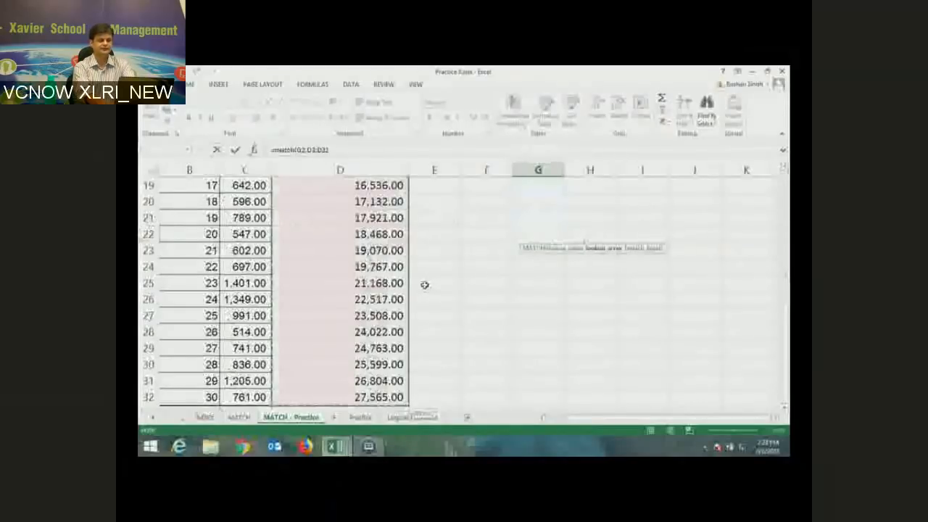
key("F4")
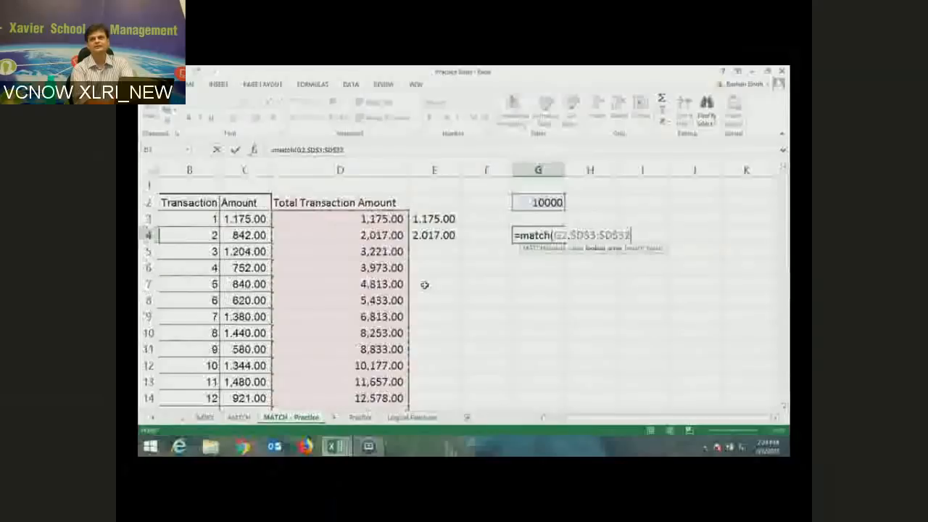
type(",")
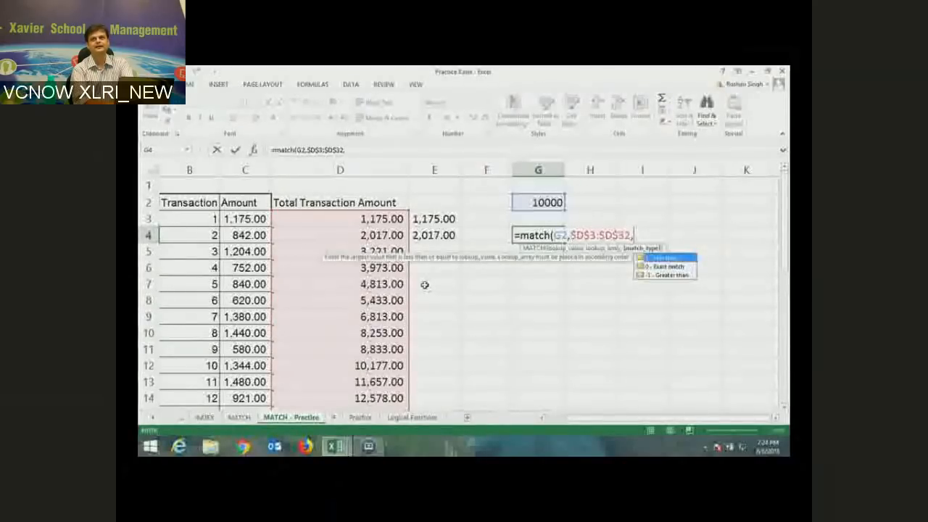
type("1")
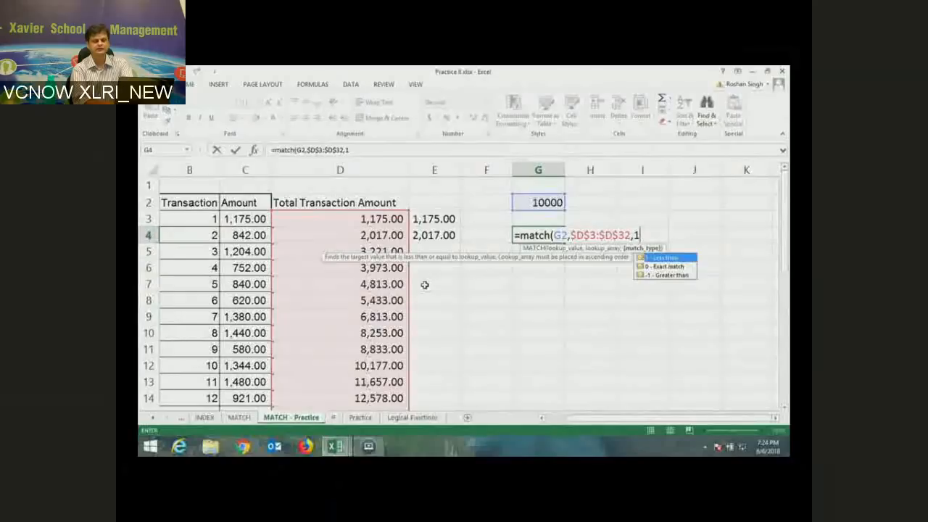
type(")")
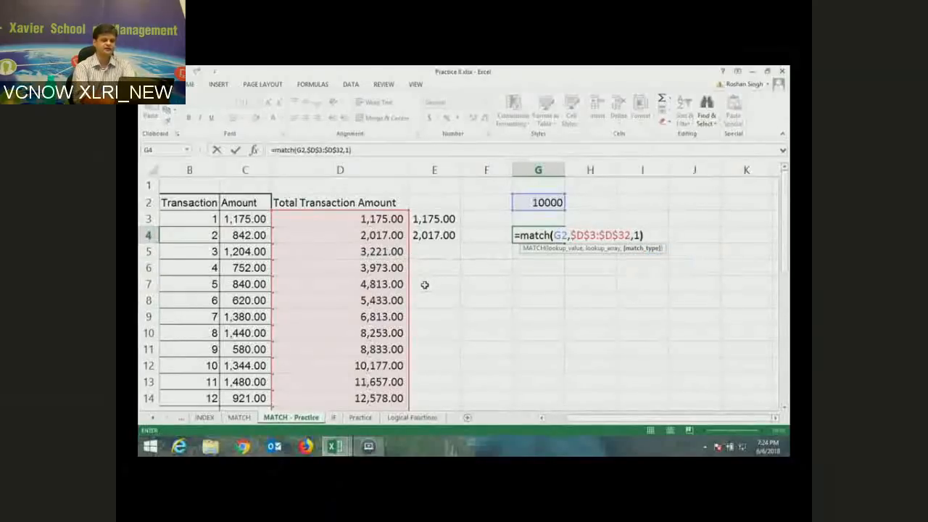
key("Return")
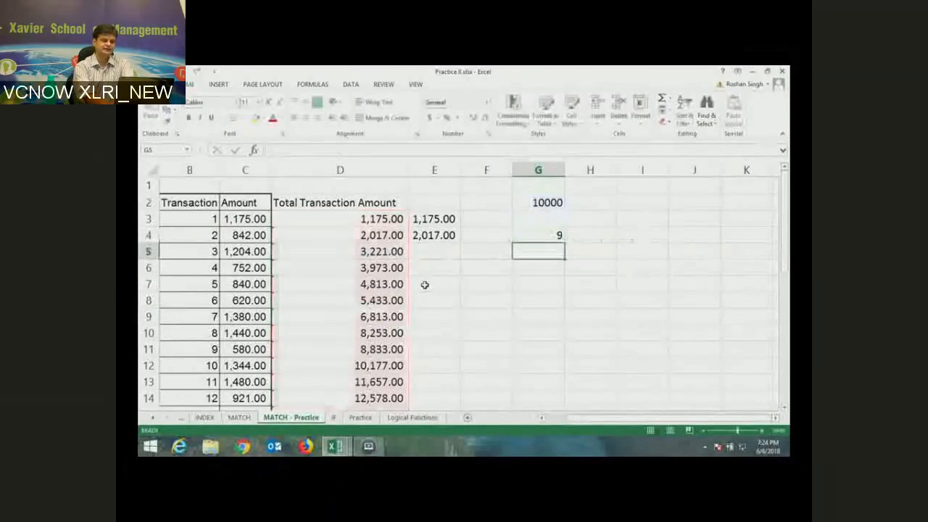
- Put G4's =MATCH(G2,$D$3:$D$32,1) formula into edit mode
key("Up")
key("F2")
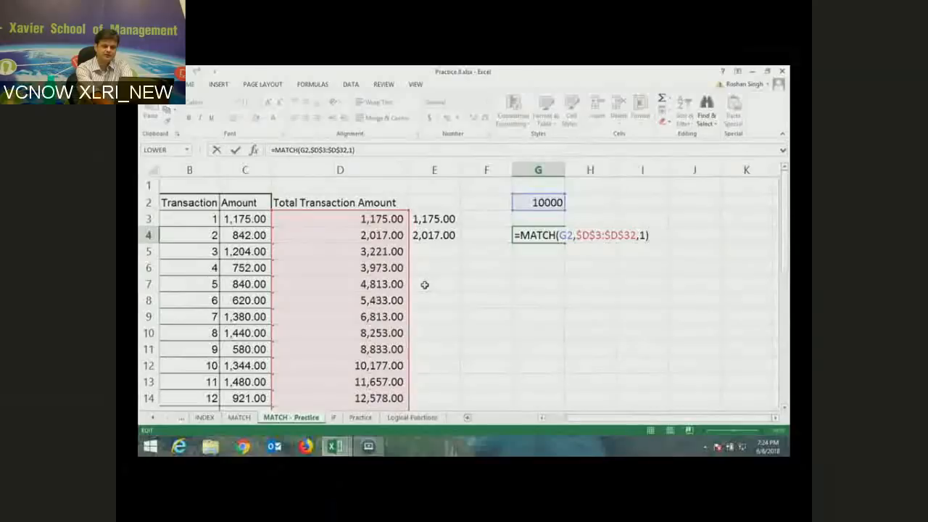
- Append +1 to G4's MATCH formula so it returns 10
type("+1")
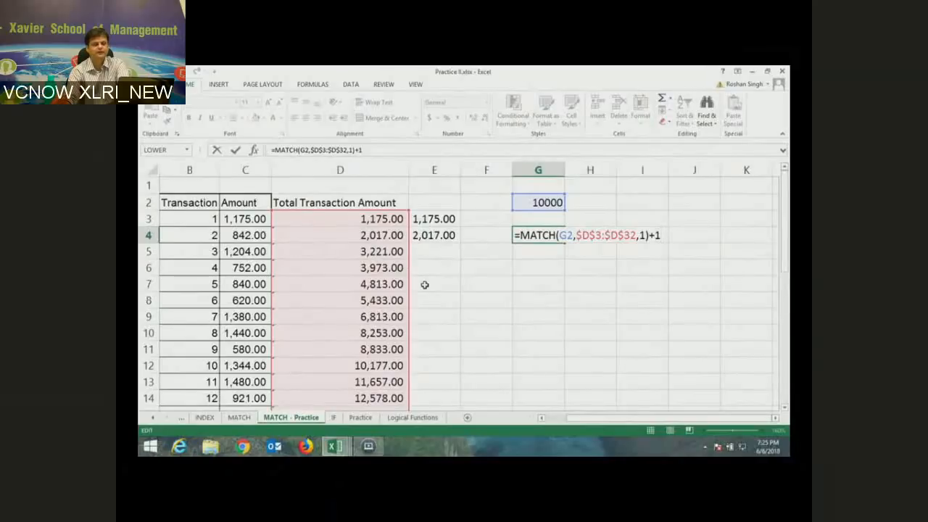
key("Return")
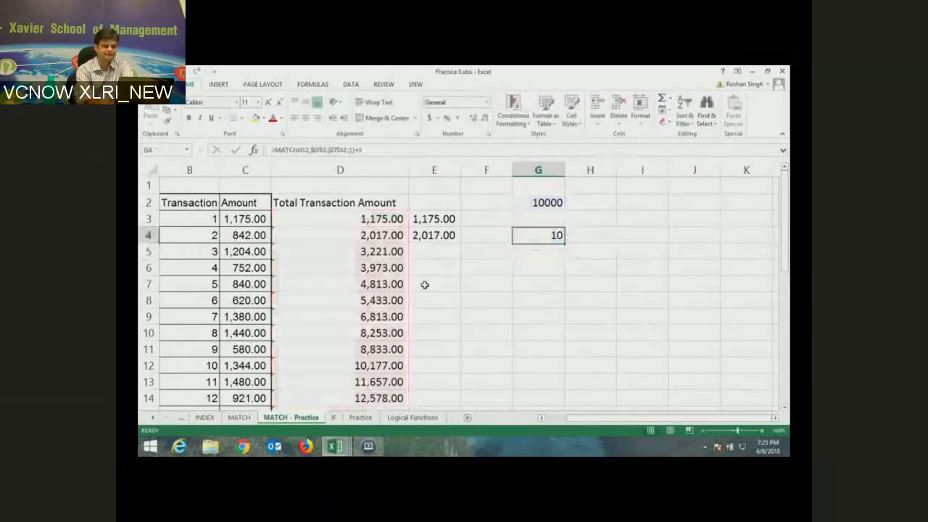
key("Left")
key("Left")
key("Left")
key("Left")
key("Left")
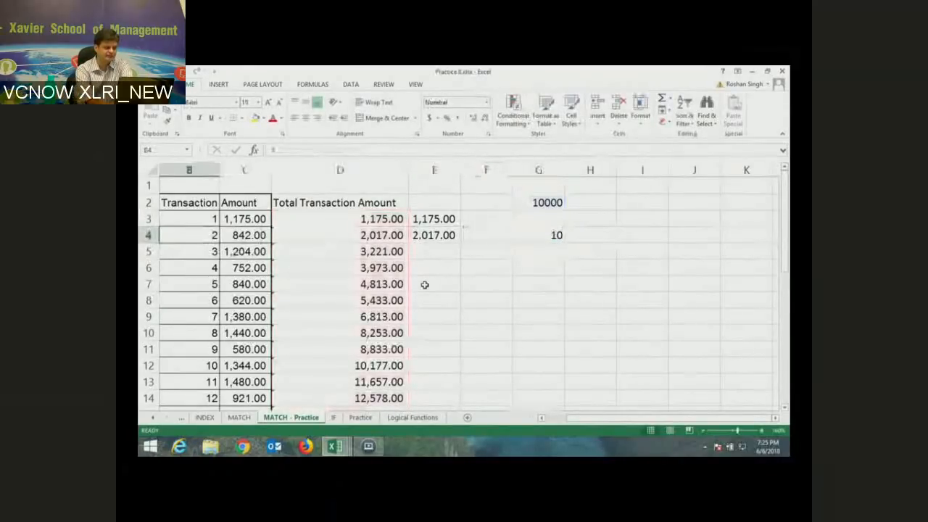
- Relabel the transactions in B3 and B4 as T1 and T2
scroll(425, 284, "left", 1)
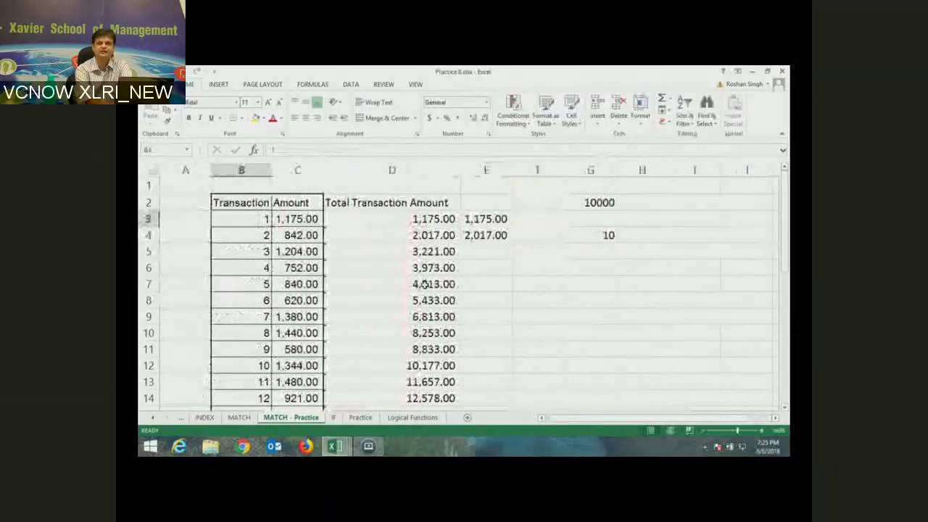
key("Right")
key("Right")
key("Right")
key("Right")
key("Right")
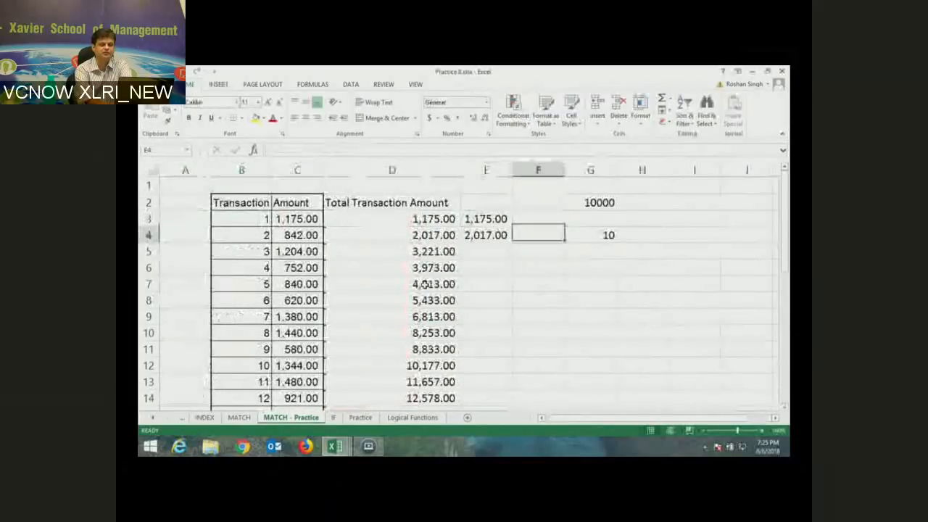
key("Left")
key("Left")
key("Left")
key("Left")
key("Left")
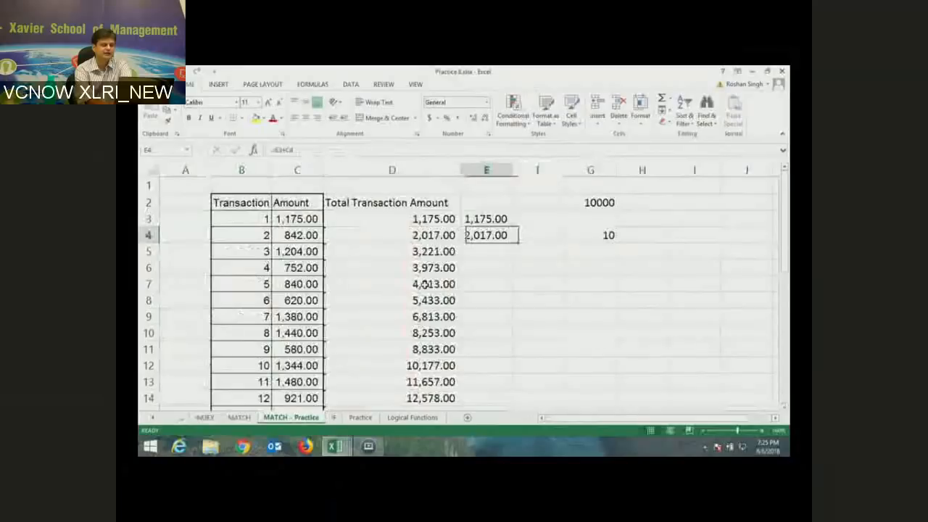
key("Up")
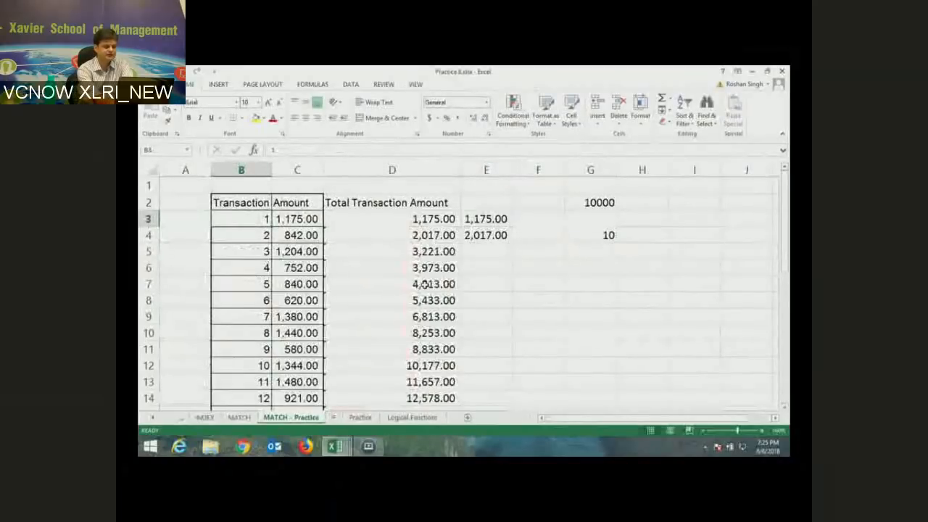
type("T1")
key("Return")
type("T2")
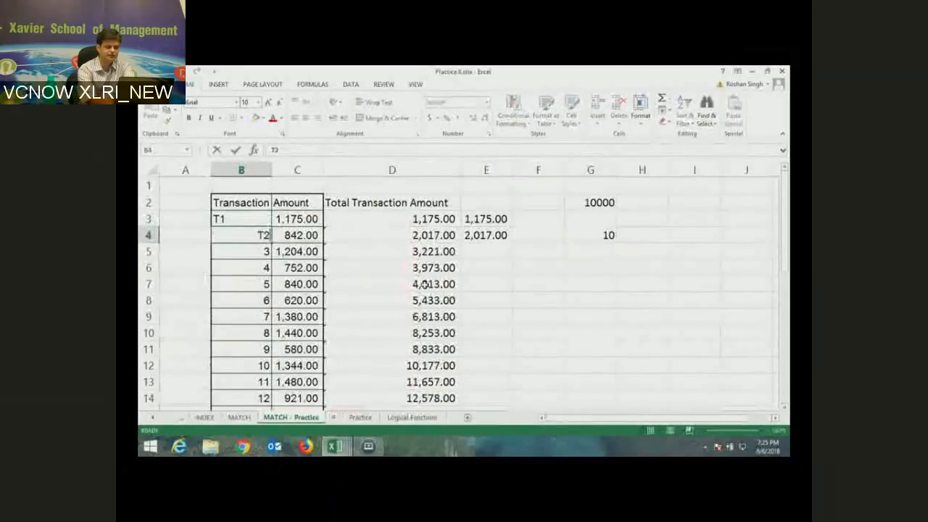
key("Return")
- Open G4's MATCH+1 formula in edit mode again
key("Up")
key("Right")
key("Right")
key("Right")
key("Right")
key("Right")
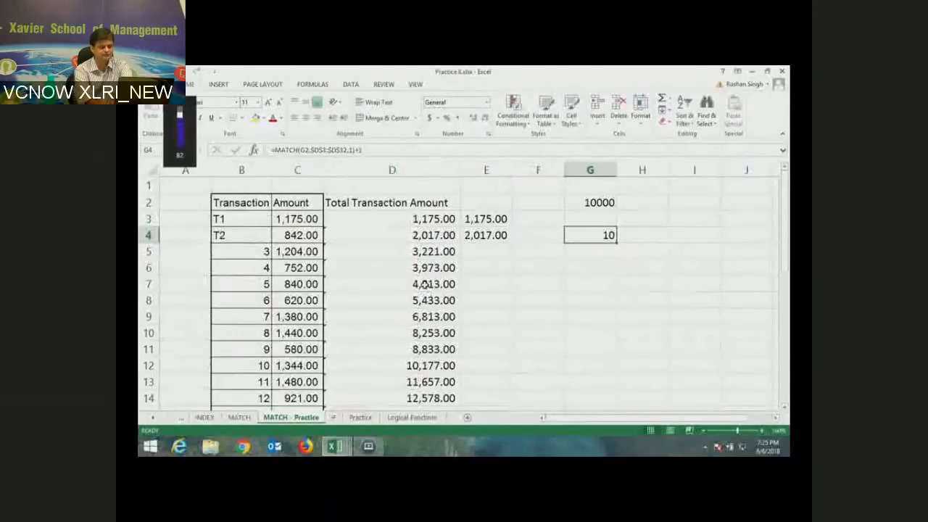
key("F2")
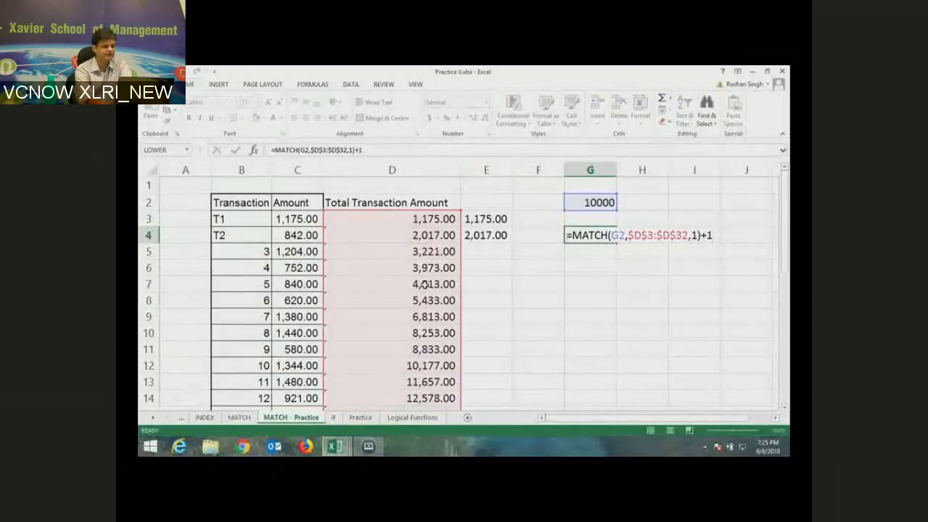
key("Return")
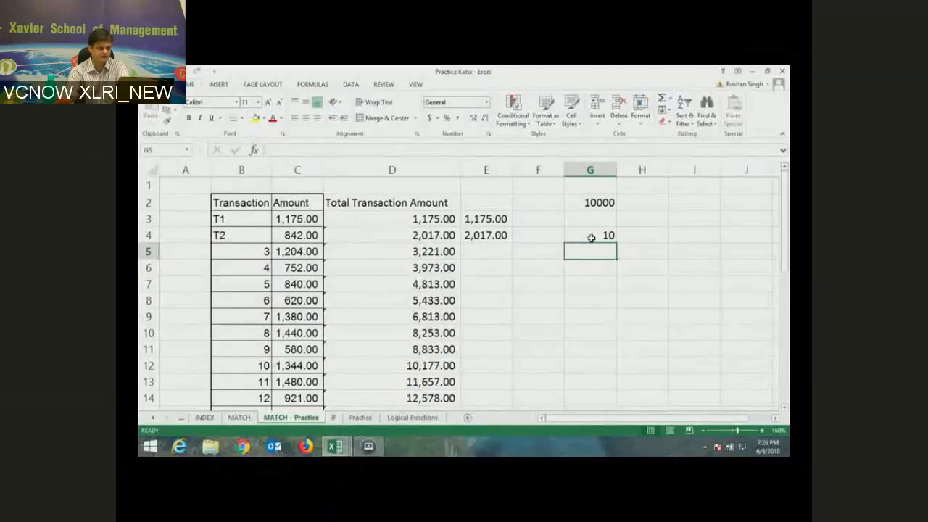
- Inspect the SUM formulas in D3 and D4 and amounts C3:C14, then open G4's formula
left_click(429, 233)
left_click(384, 222)
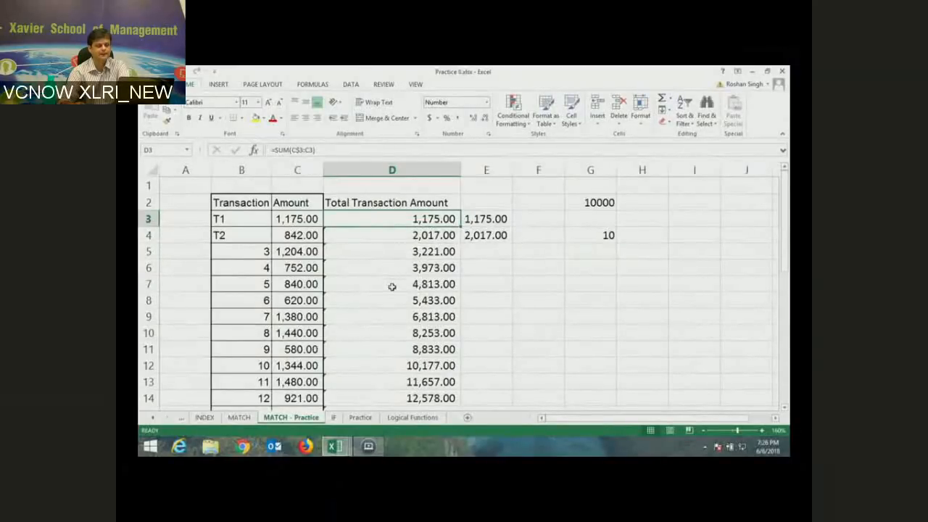
scroll(391, 286, "down", 1)
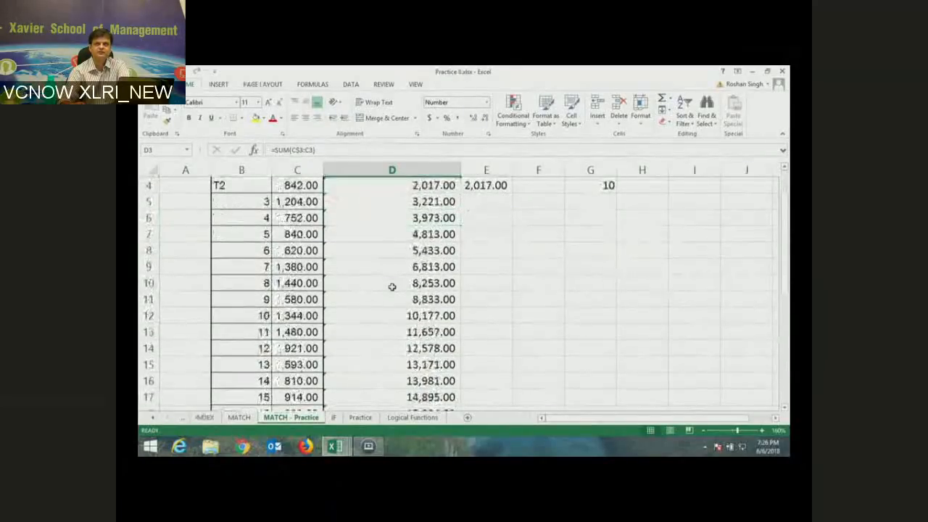
scroll(392, 286, "up", 1)
mouse_move(305, 217)
left_mouse_down()
mouse_move(295, 232)
mouse_move(296, 279)
mouse_move(301, 384)
mouse_move(310, 398)
left_mouse_up()
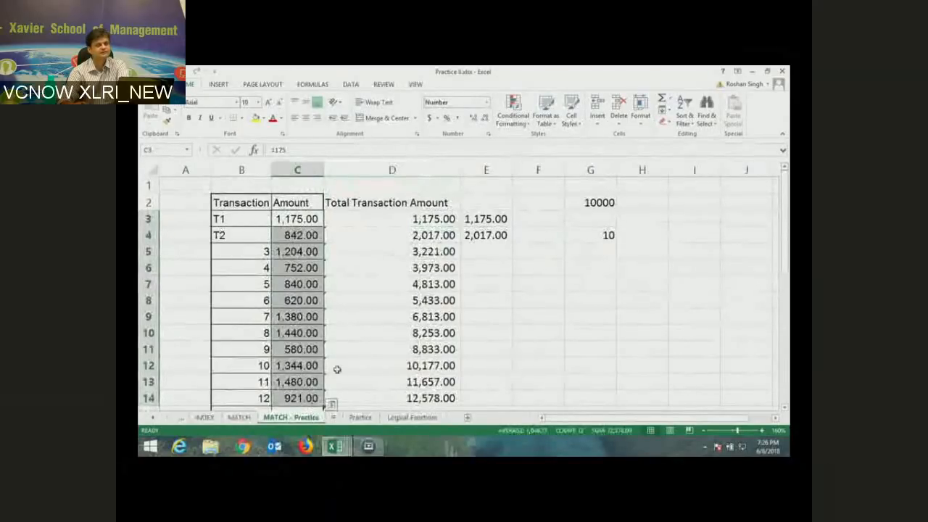
scroll(369, 354, "down", 1)
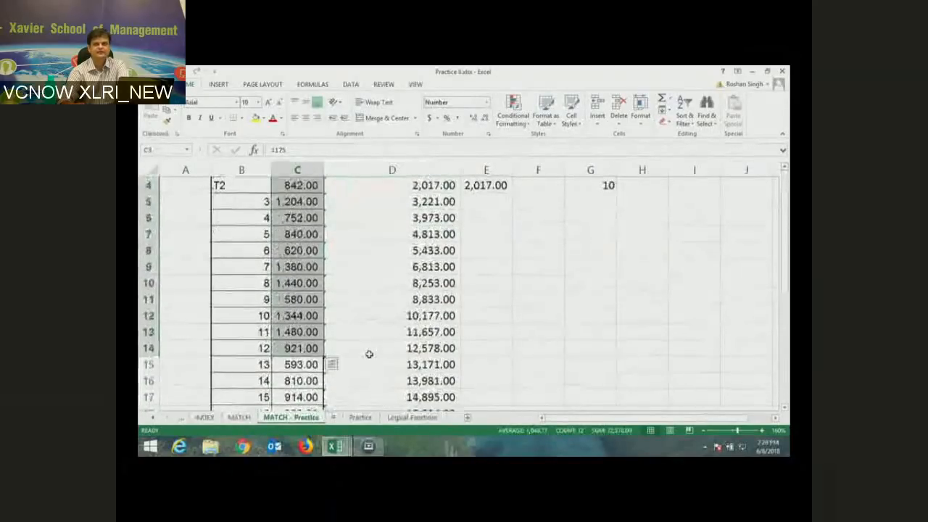
scroll(369, 354, "down", 1)
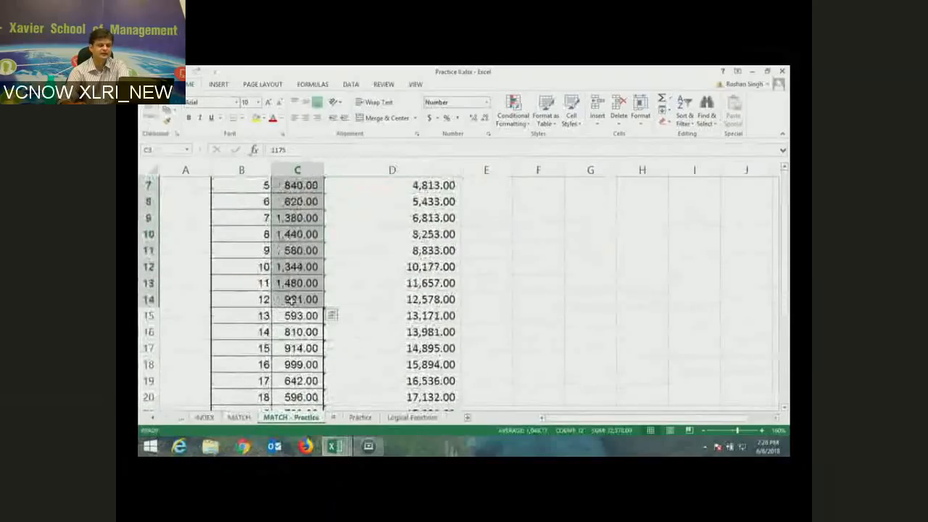
left_click(298, 299)
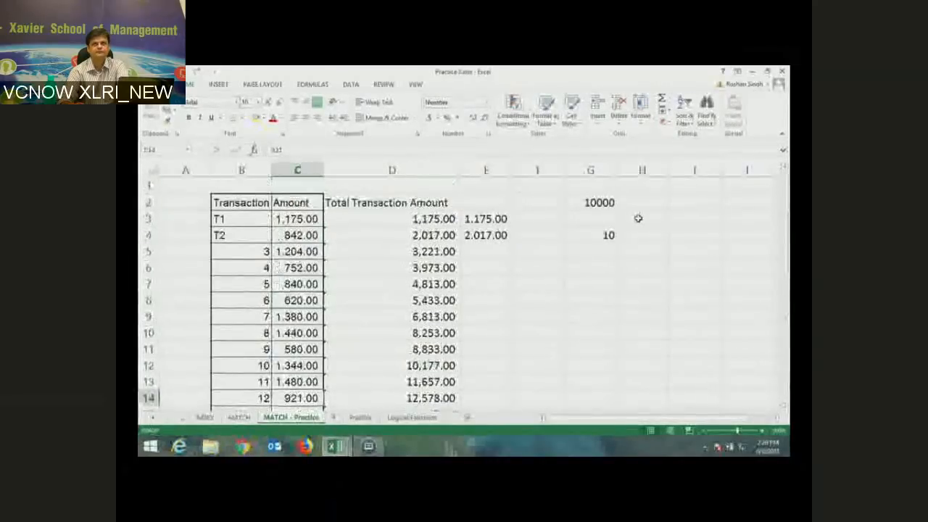
key("F2")
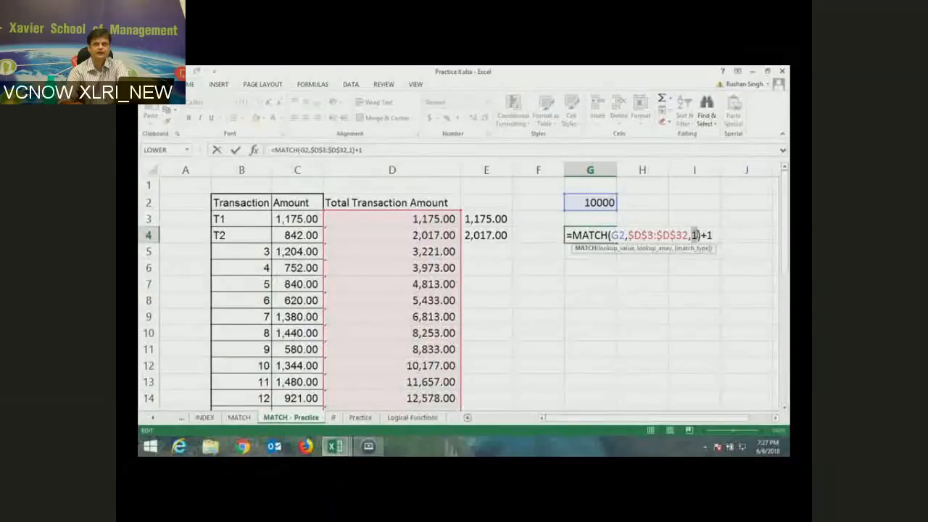
left_click(693, 232)
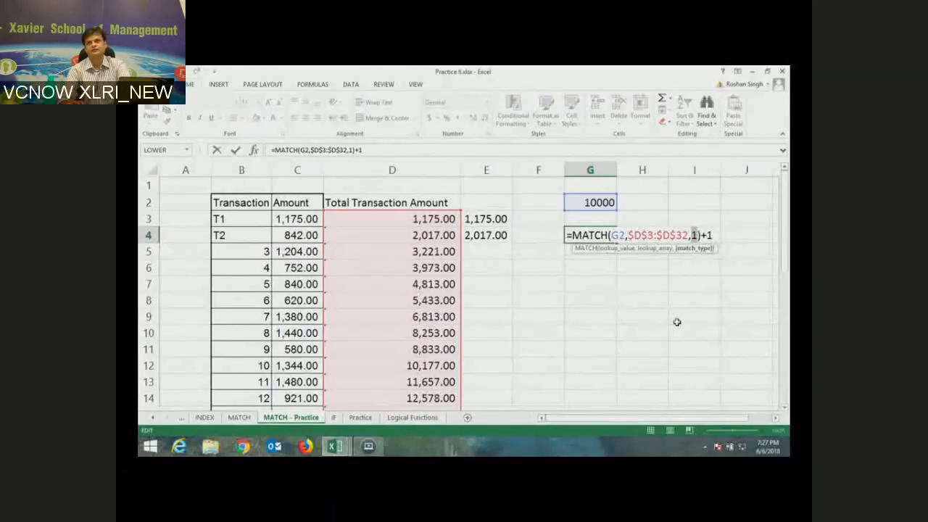
key("ctrl+Return")
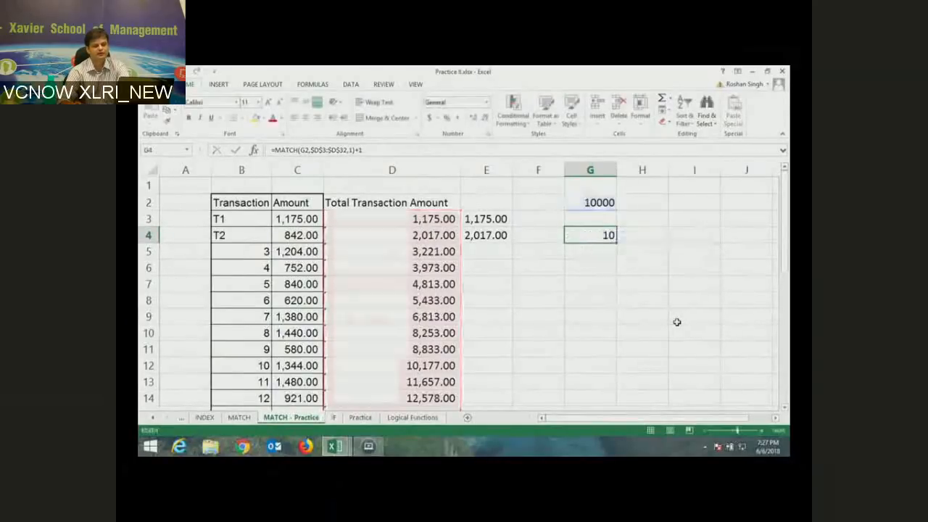